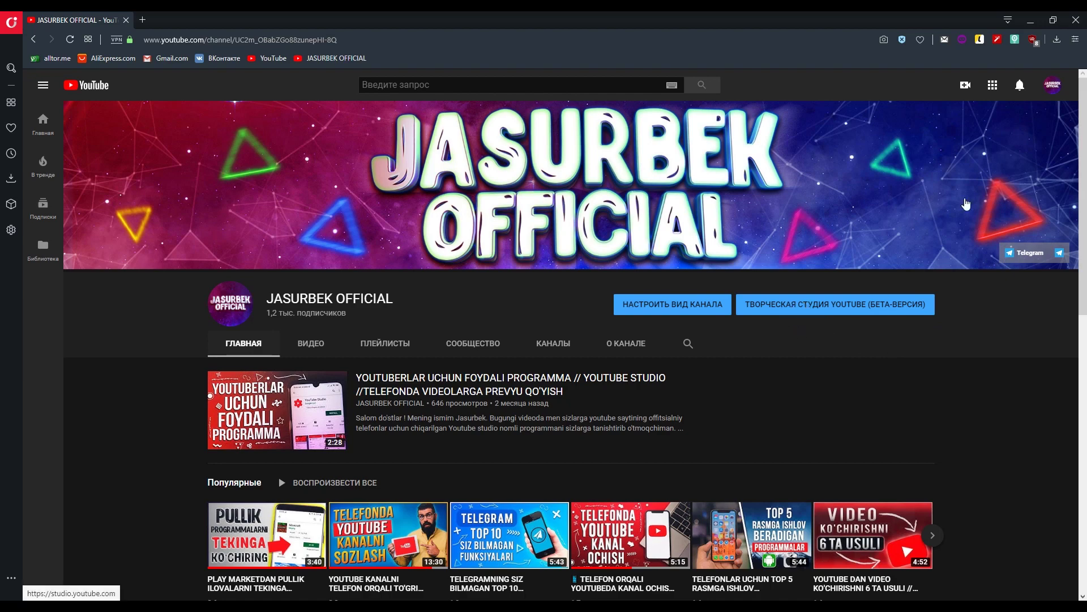
Open the channel's list of uploaded videos in YouTube Studio
click(1052, 85)
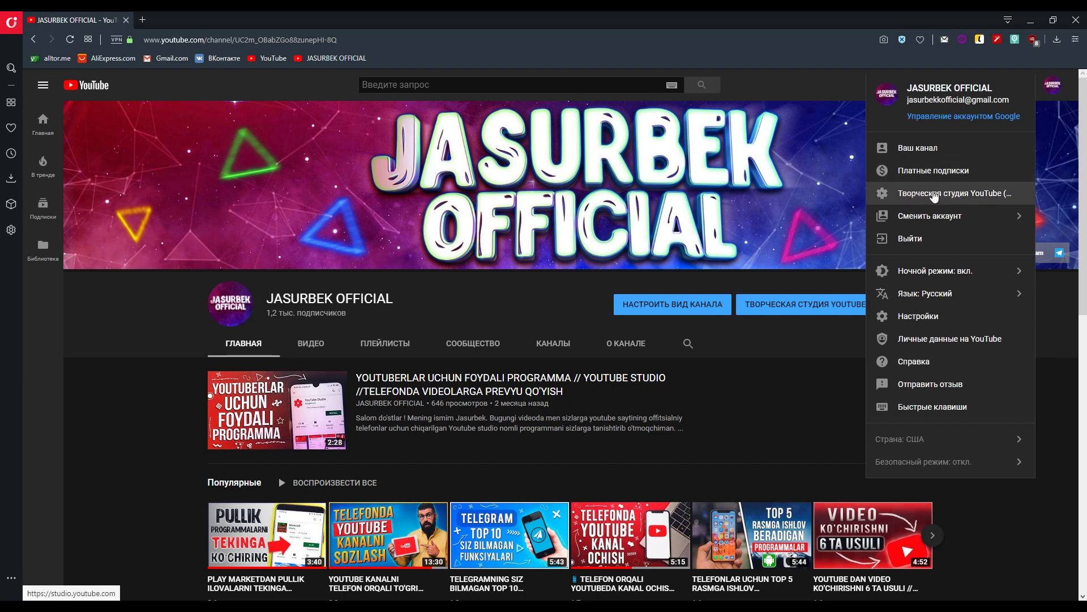
click(935, 194)
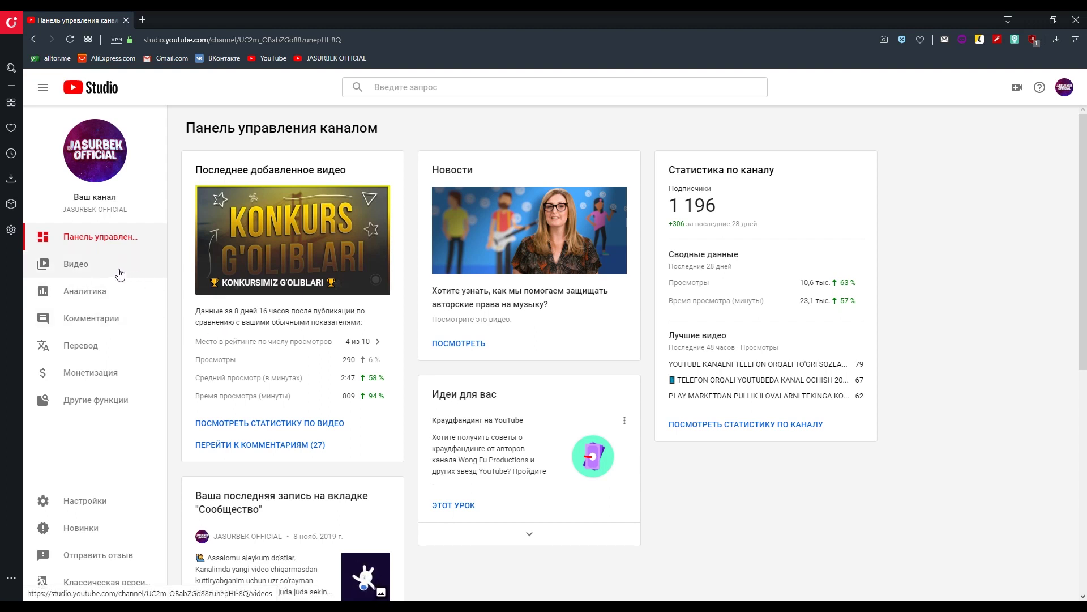
click(104, 261)
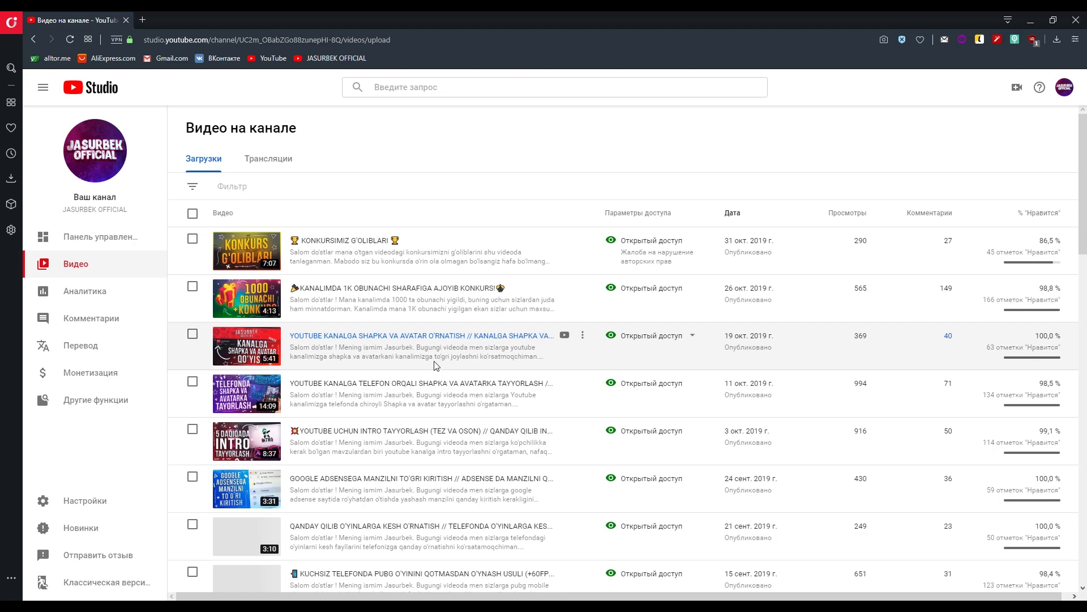
Find the uploaded video "TELEFONDA VIDEONI MP3 QILISH" and open its details for editing
scroll(436, 360, down, 3)
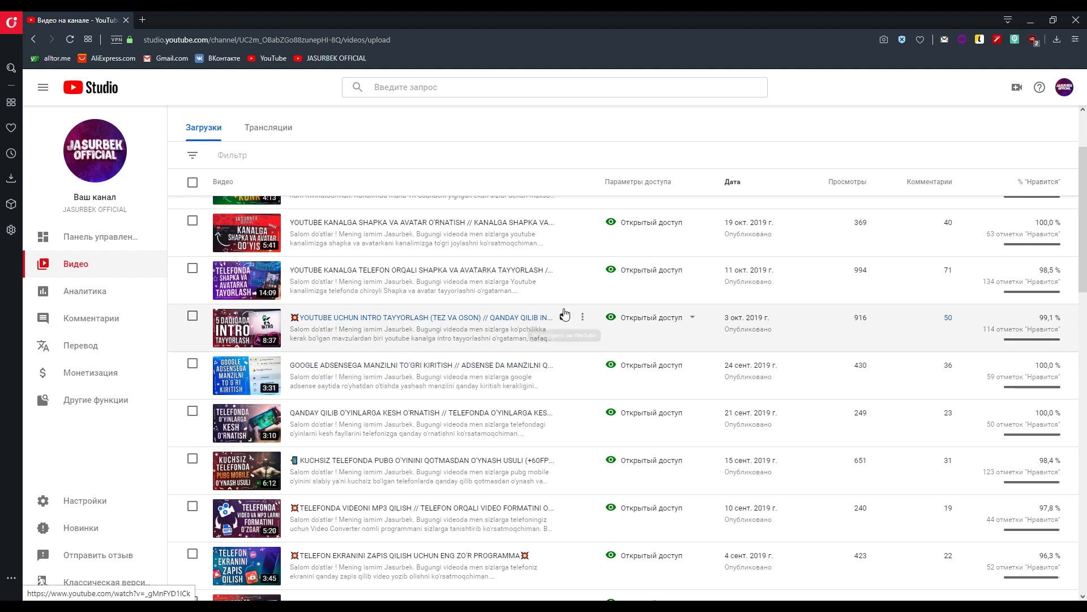
scroll(565, 313, down, 1)
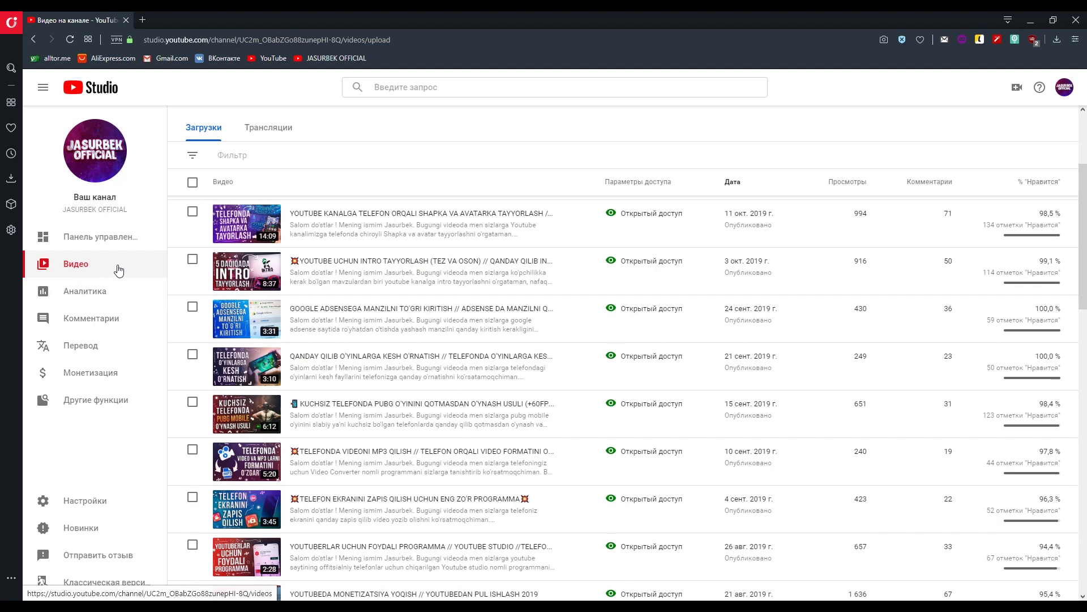
scroll(419, 270, down, 1)
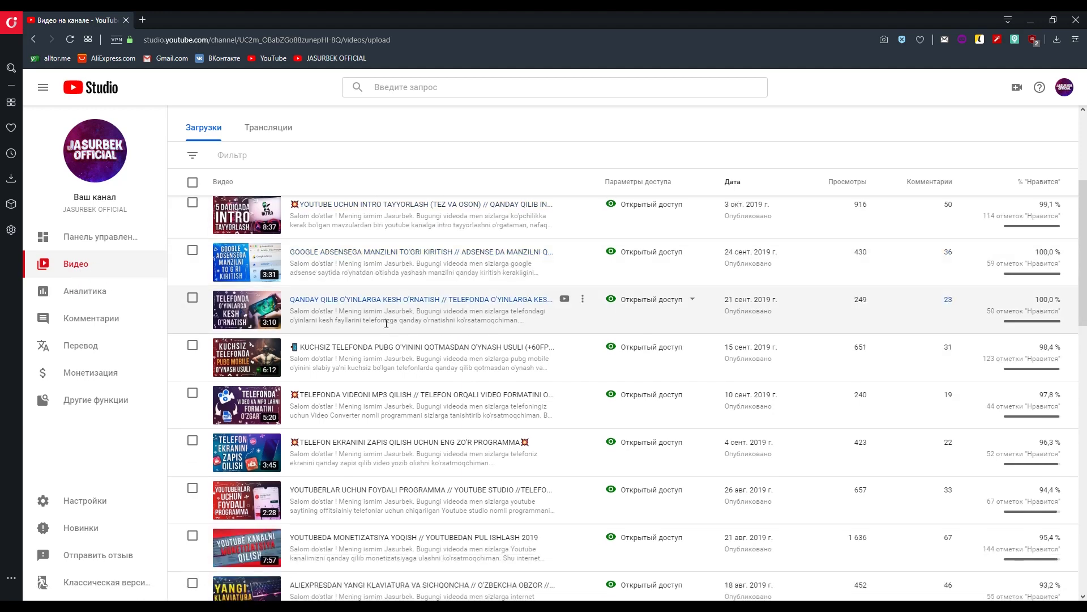
scroll(385, 379, down, 1)
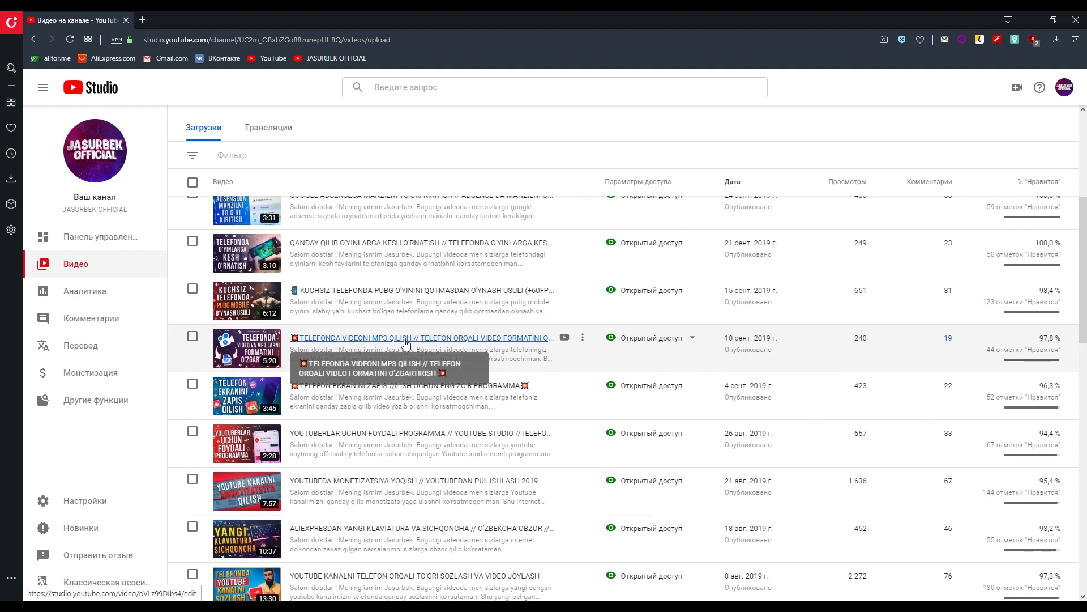
click(395, 345)
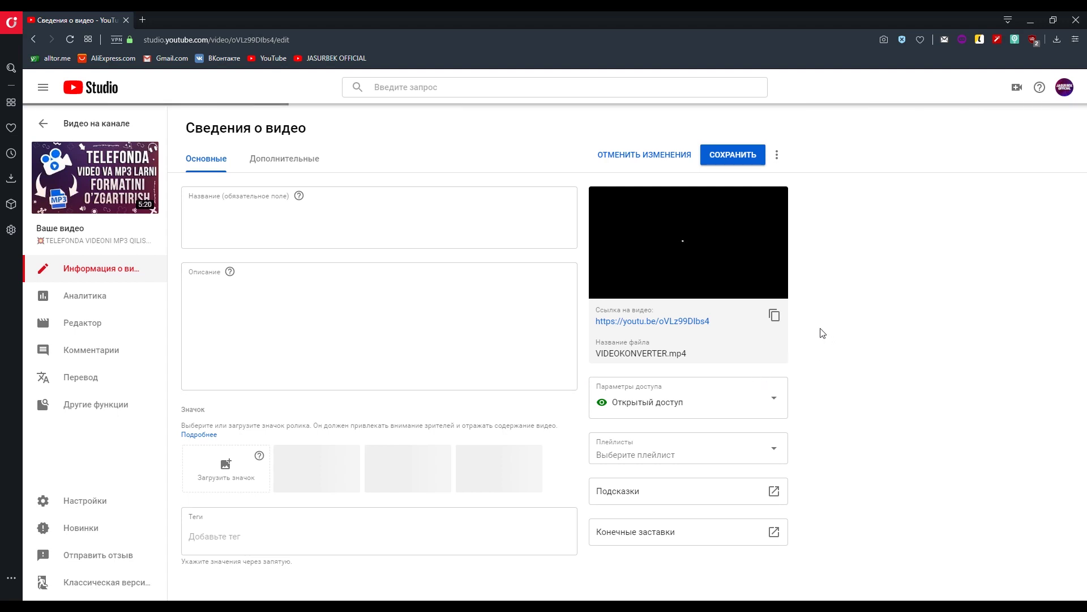
Look over the video's details and open its cards (Подсказки) editor
scroll(867, 281, down, 1)
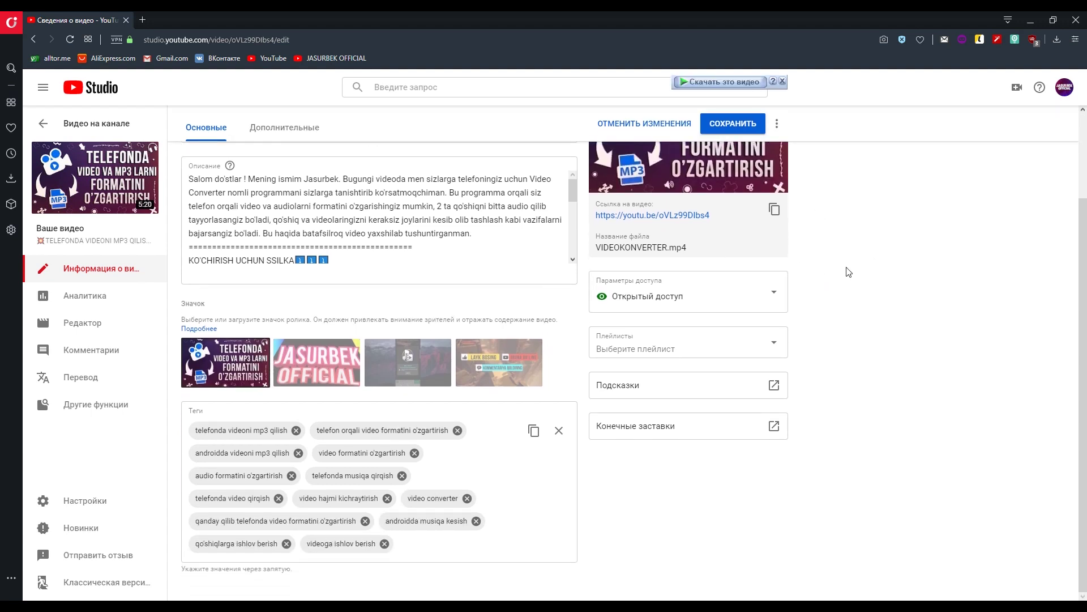
scroll(848, 273, up, 1)
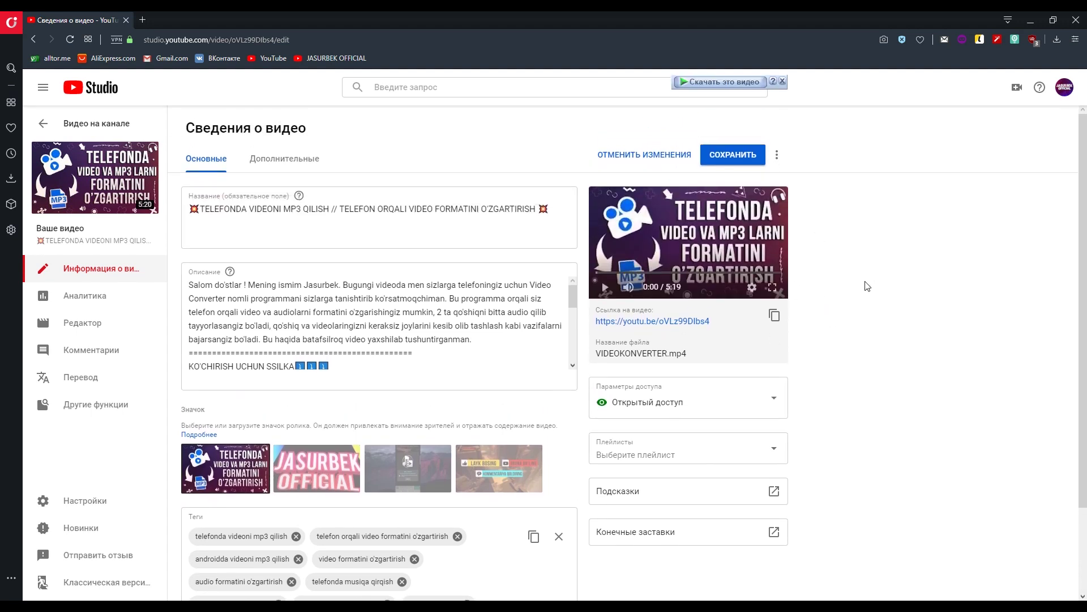
scroll(867, 285, down, 2)
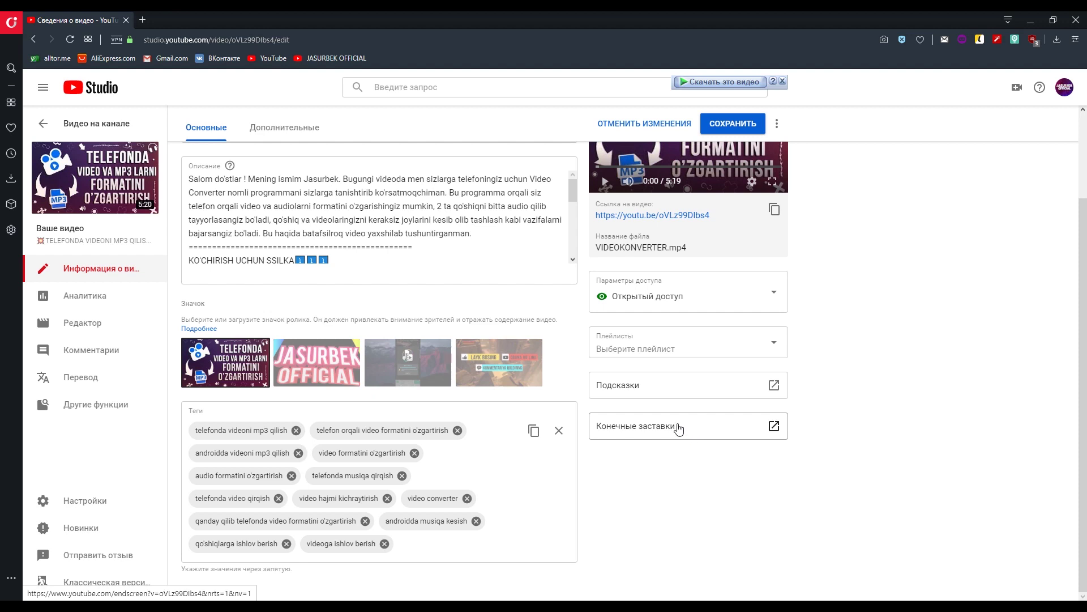
click(659, 389)
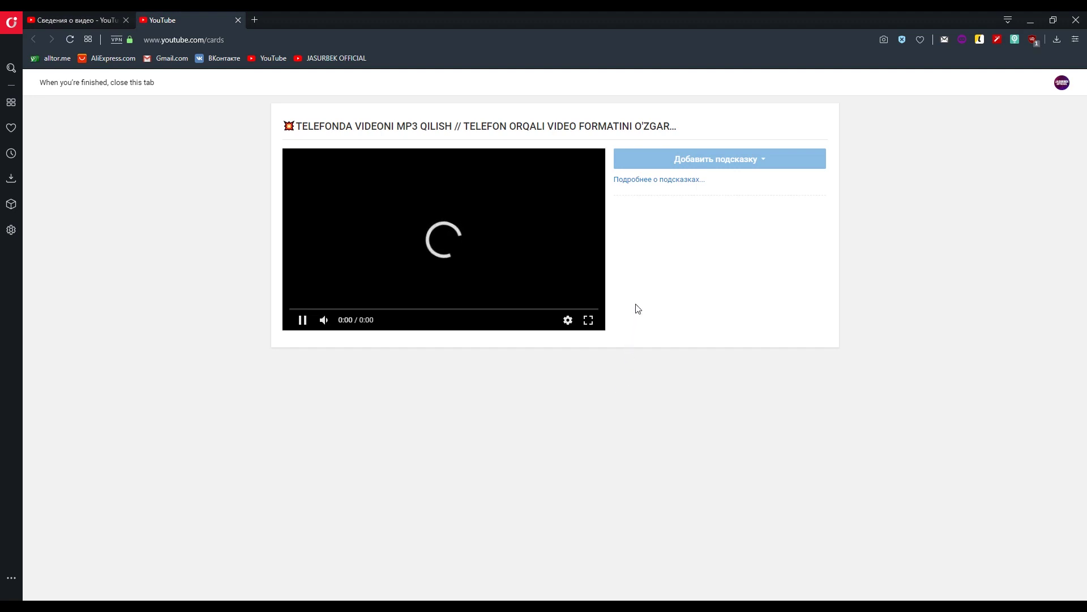
Set the preview player's quality to 240p in the cards editor
click(567, 323)
click(551, 290)
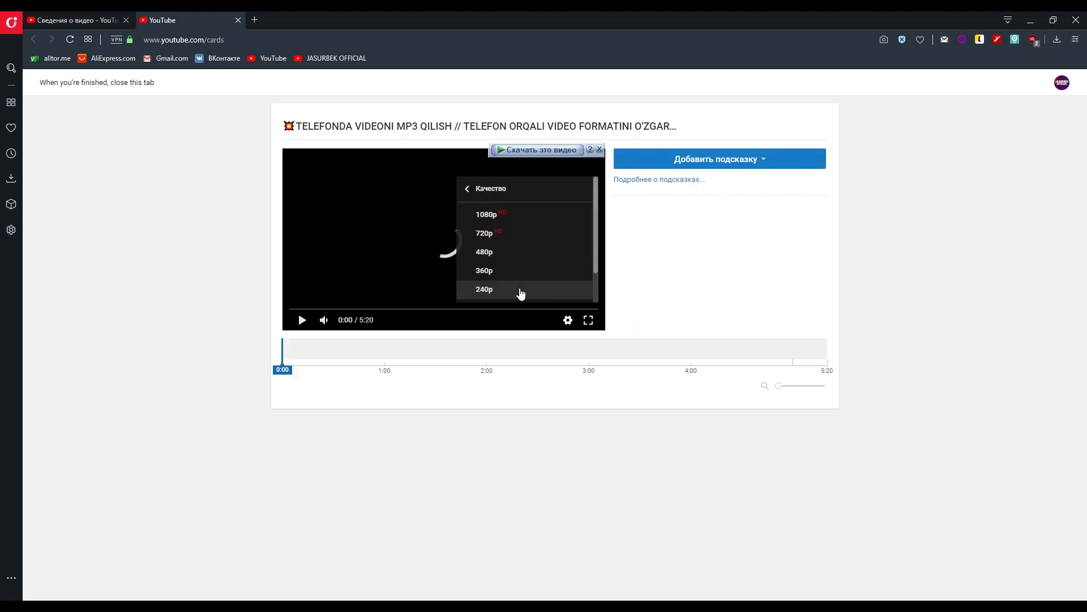
click(508, 290)
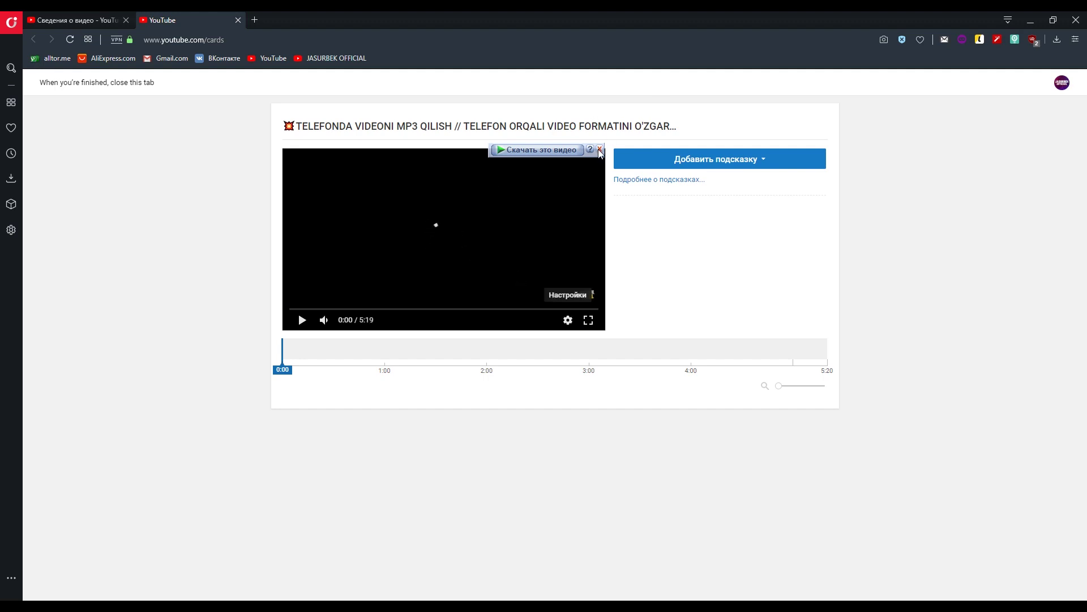
Add a video card promoting the channel's own video "TELEFON EKRANINI ZAPIS QILISH UCHUN ENG ZO'R PROGRAMMA"
click(735, 161)
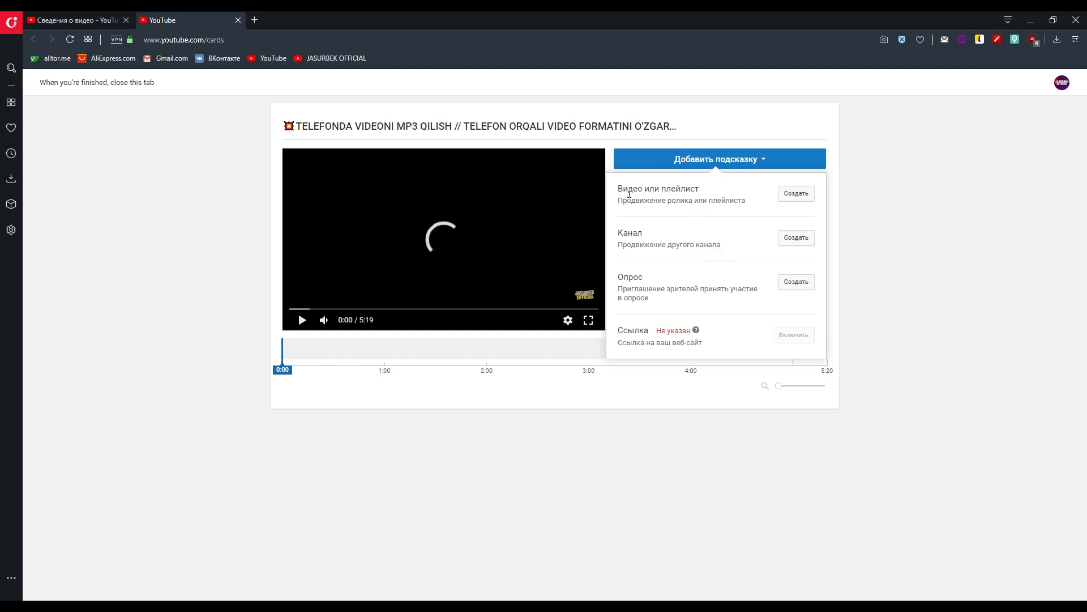
click(796, 194)
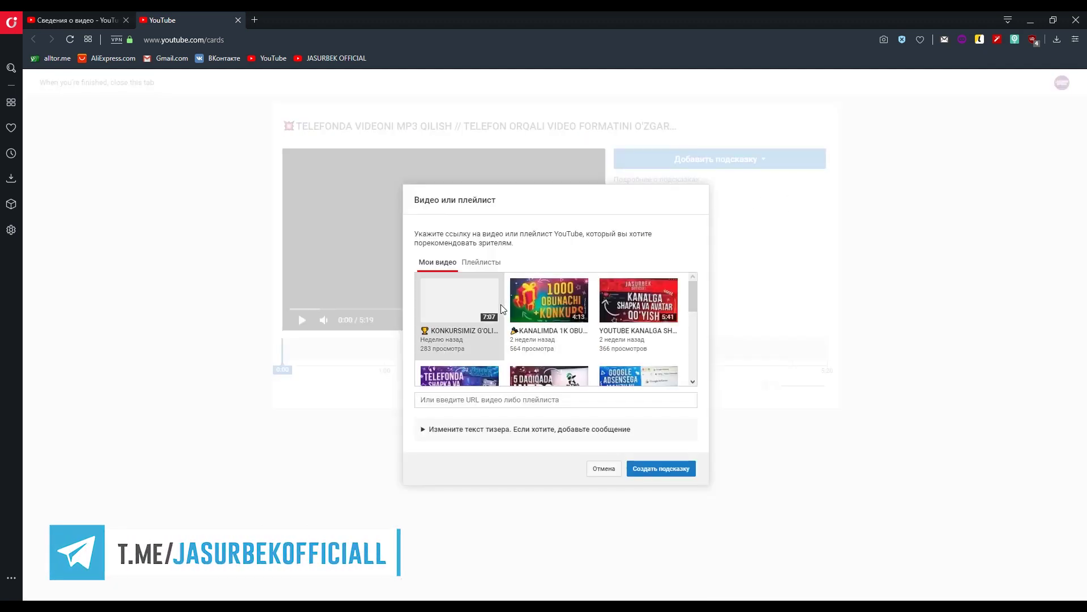
scroll(500, 304, down, 1)
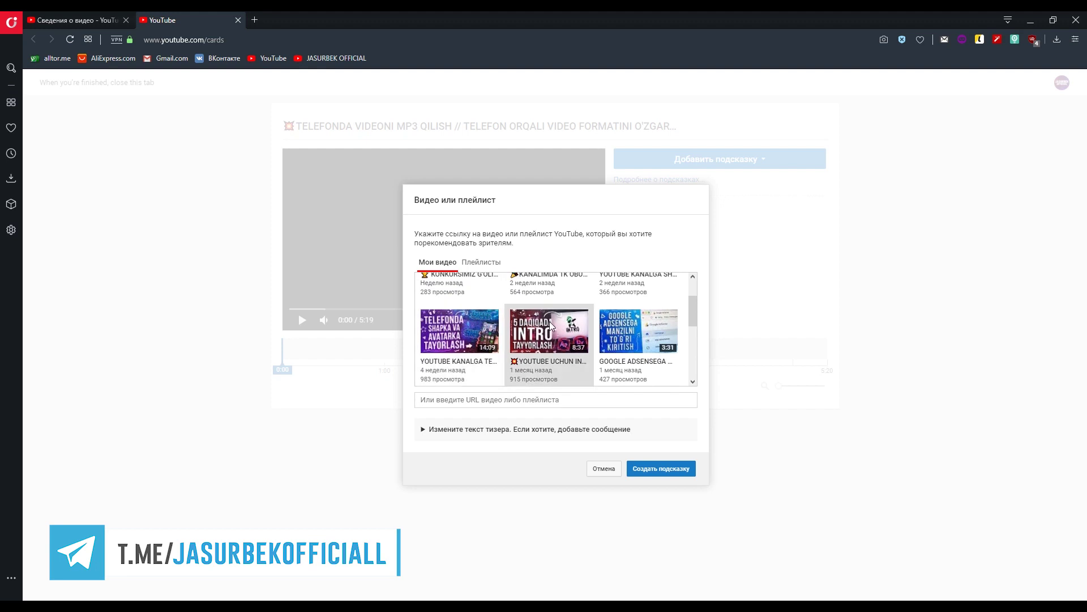
scroll(587, 325, down, 2)
click(637, 307)
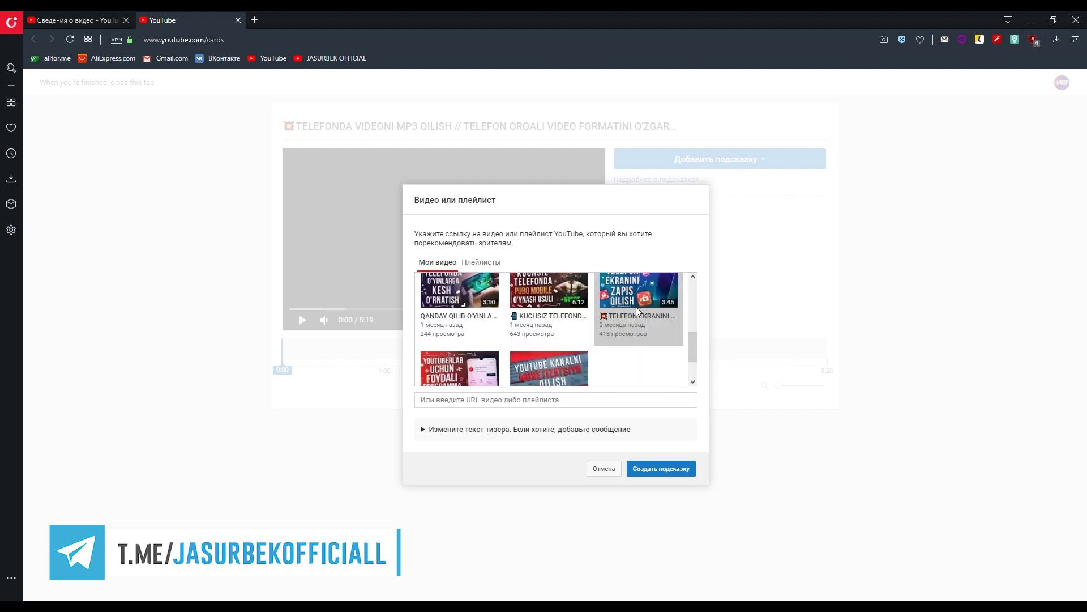
click(665, 474)
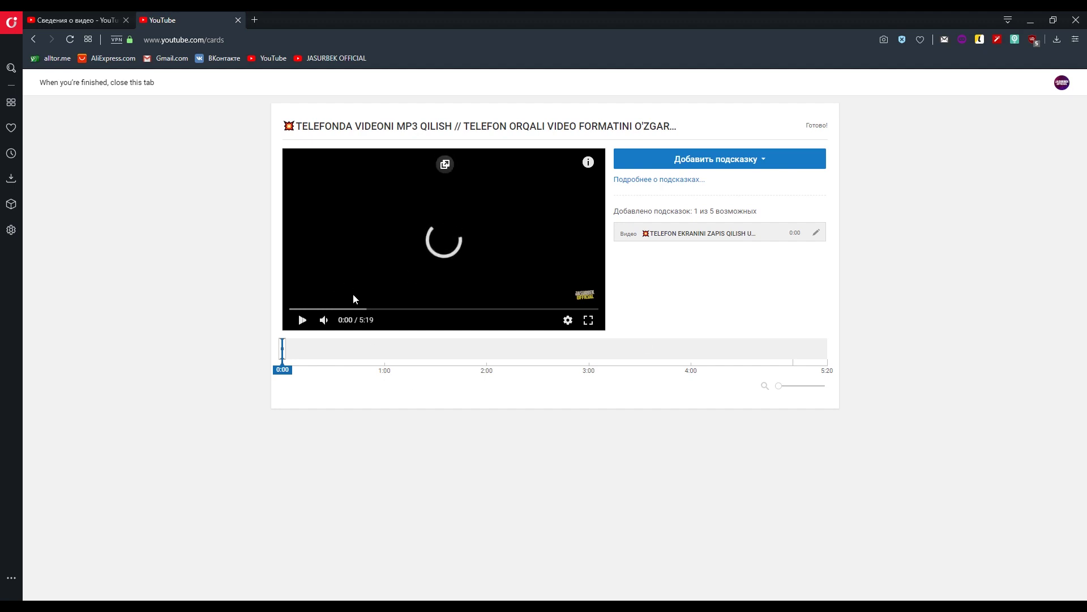
Place the video card at 1:02 on the timeline, then play the muted preview and expand the card to check it
click(324, 319)
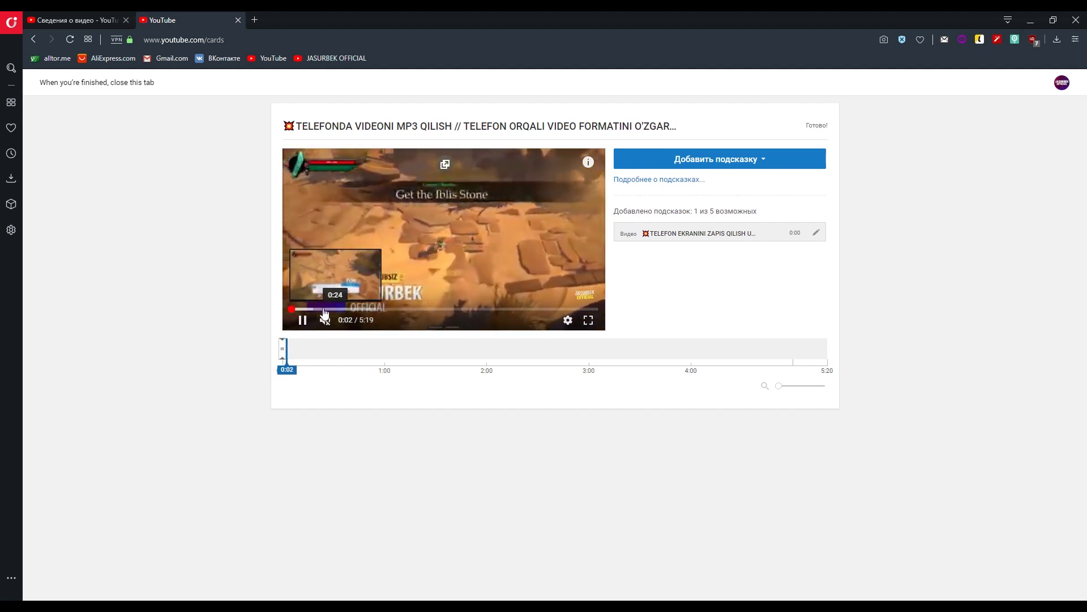
click(322, 309)
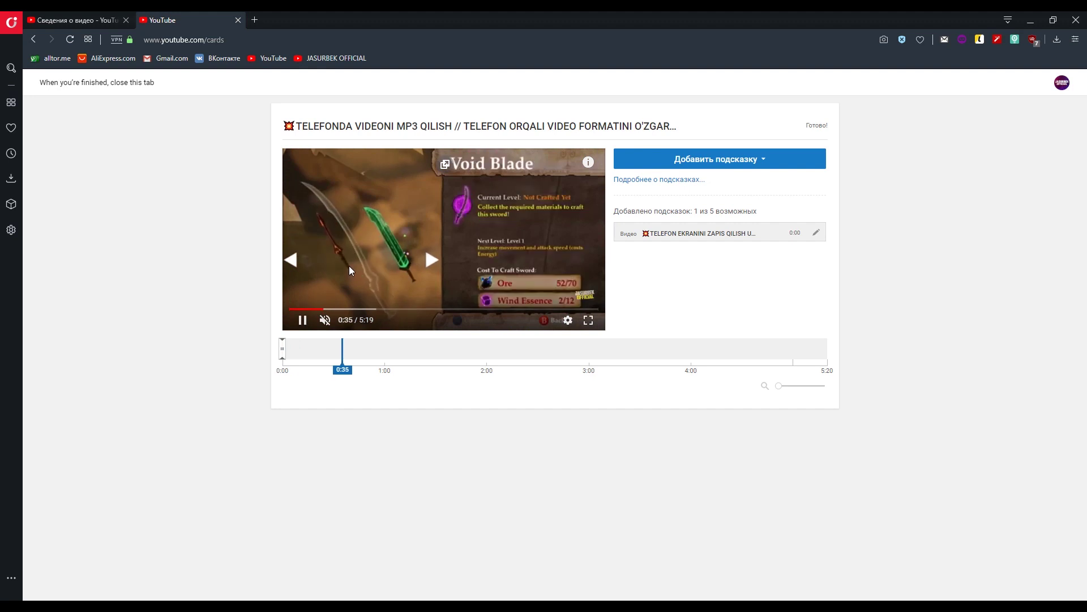
click(443, 290)
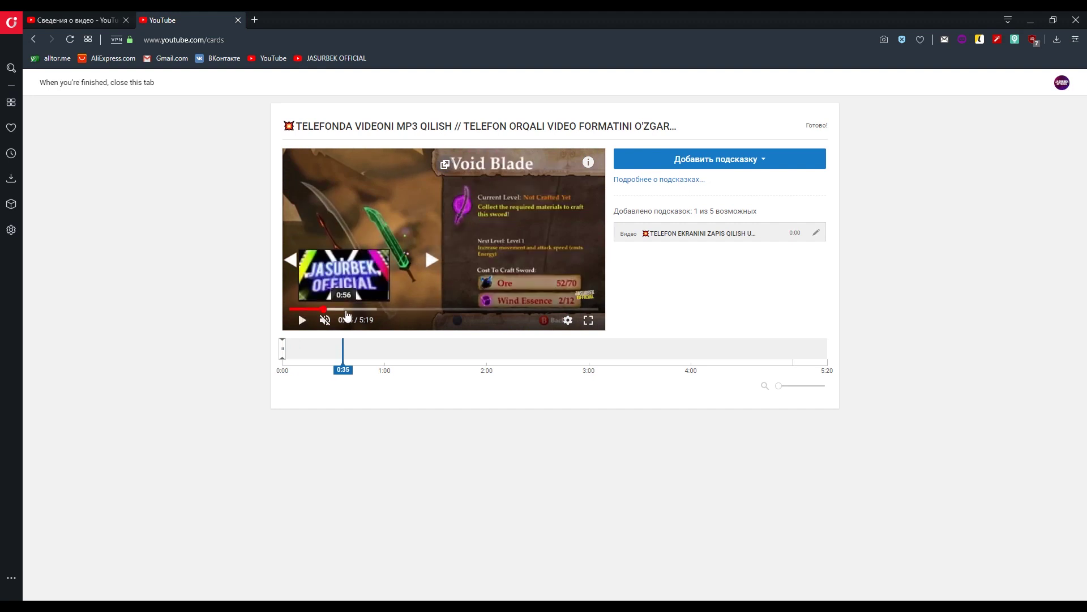
click(345, 309)
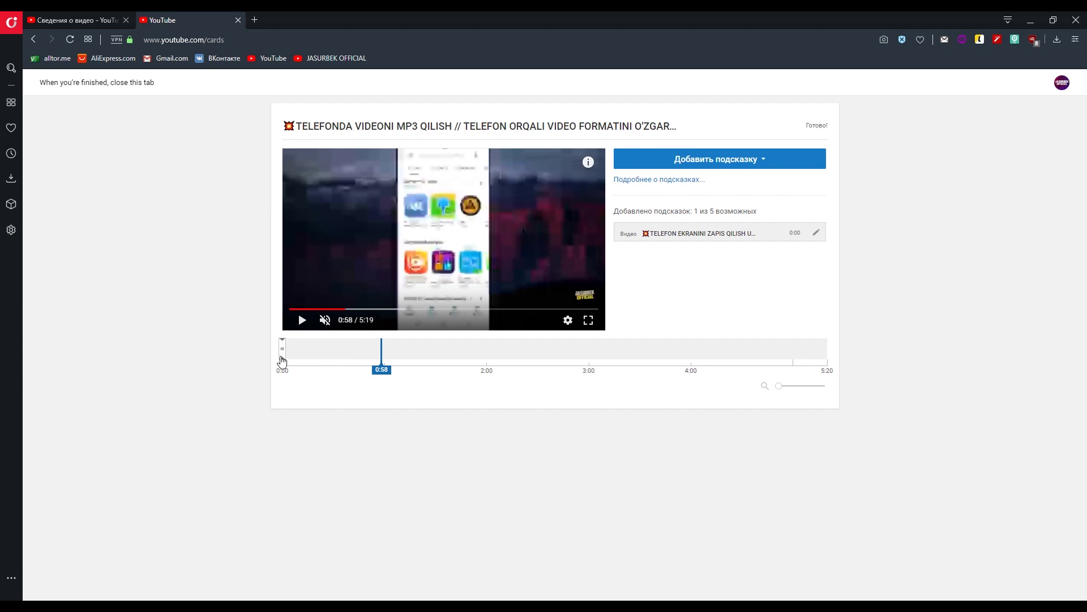
drag(282, 358, 295, 357)
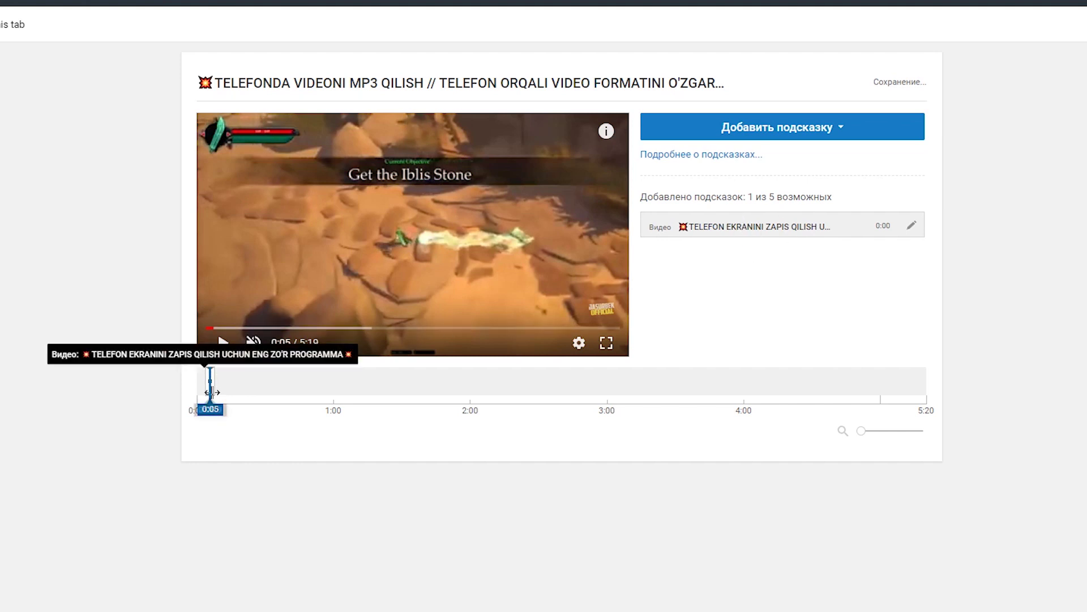
drag(210, 396, 340, 388)
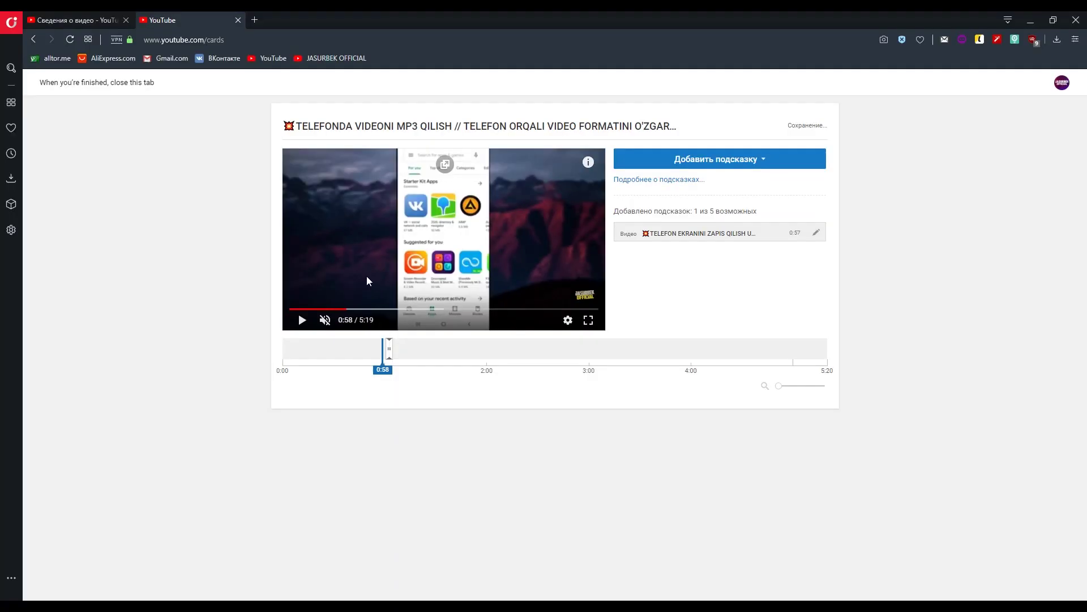
click(308, 284)
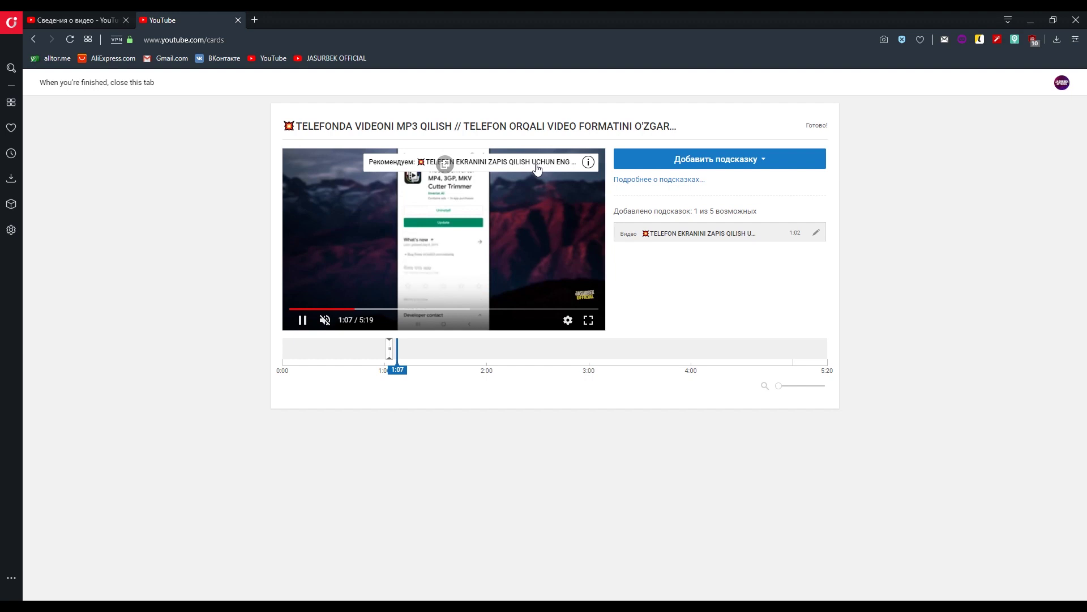
click(585, 164)
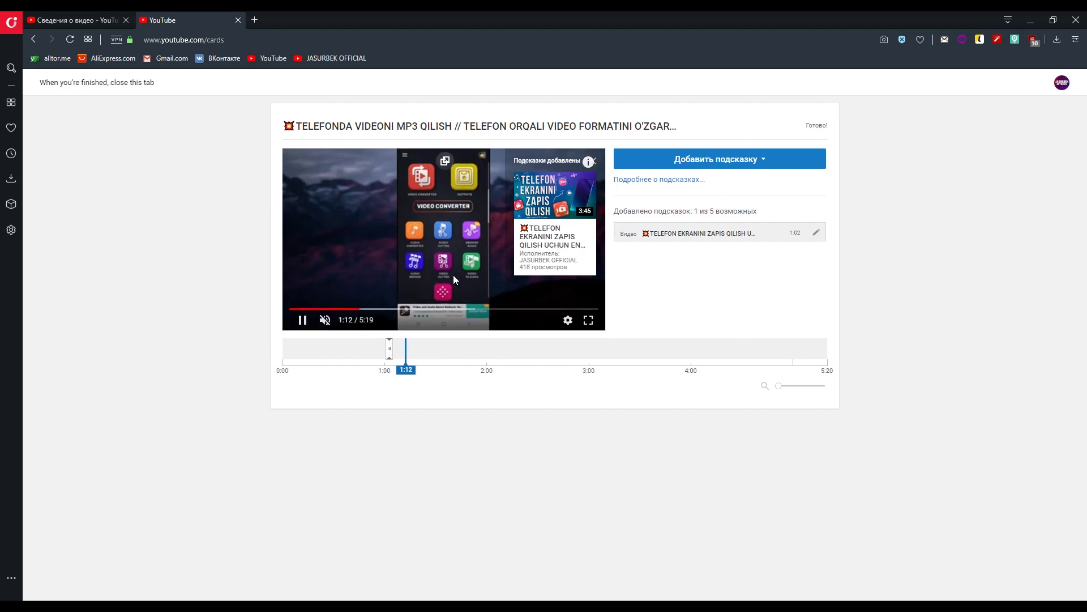
Add a playlist card for "QANDAY QILIB O'RNATISH ?" and place it at 2:27 on the timeline
click(754, 164)
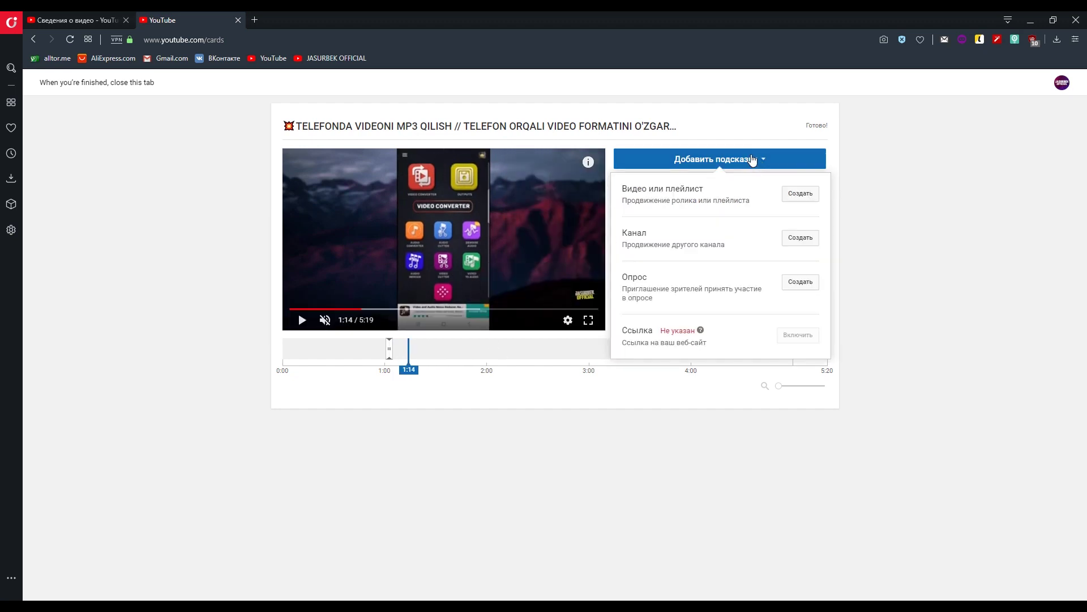
click(794, 196)
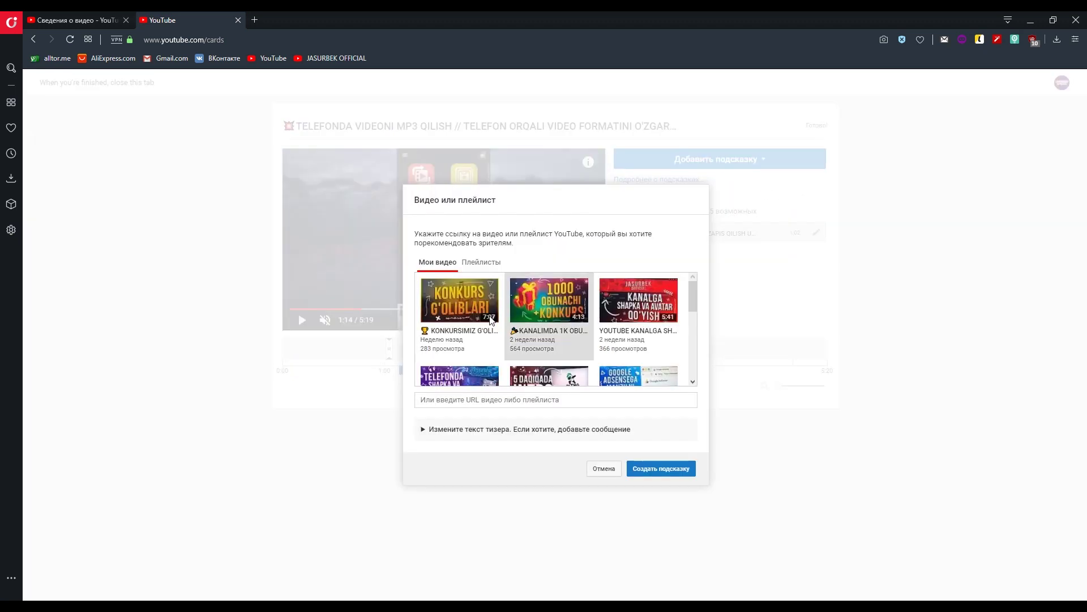
scroll(519, 342, down, 1)
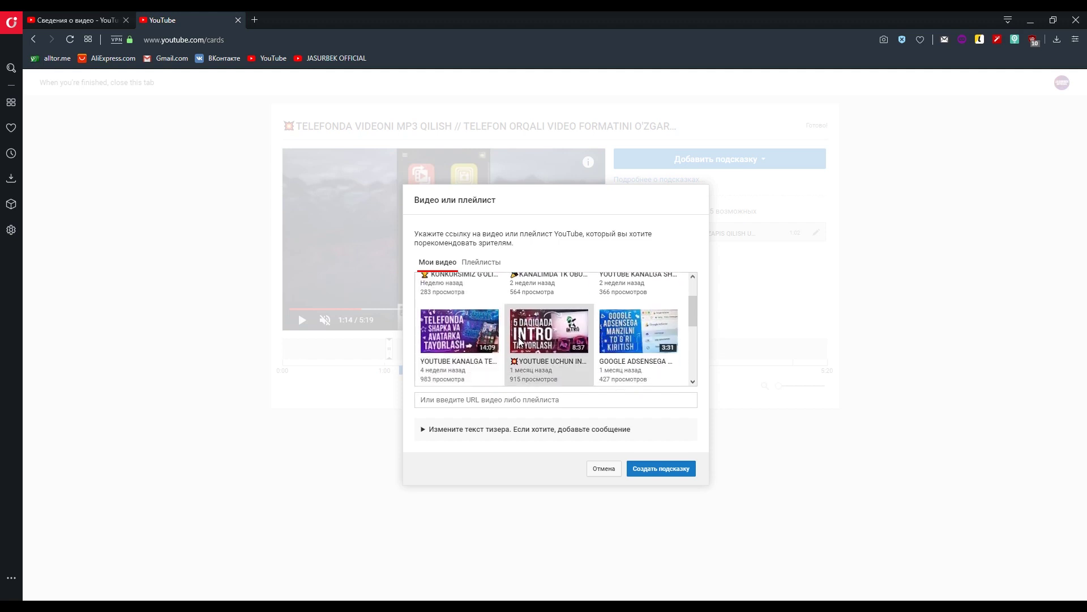
click(478, 266)
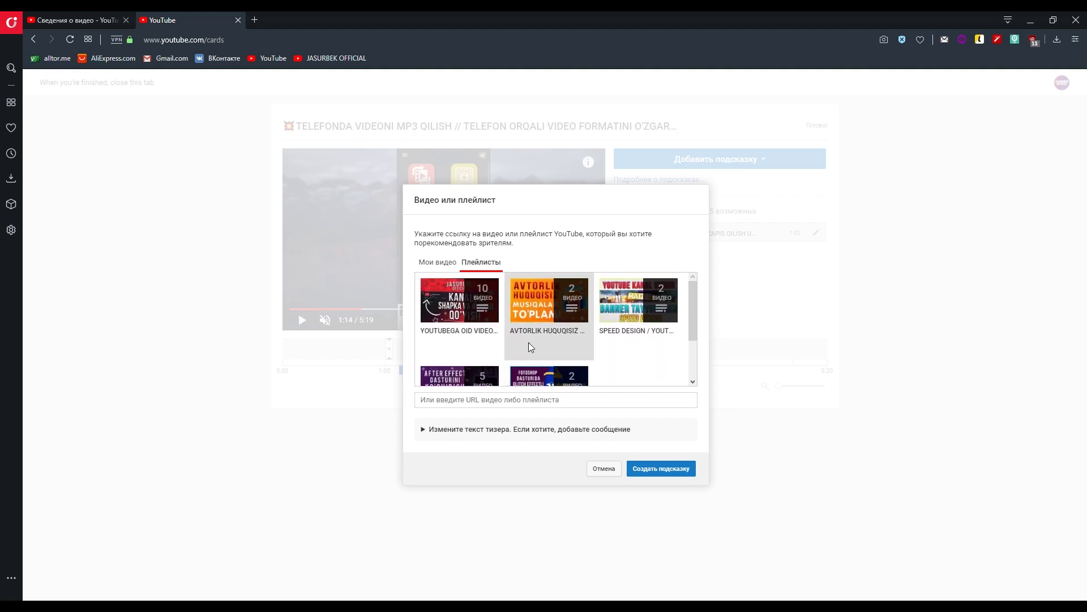
scroll(536, 297, down, 1)
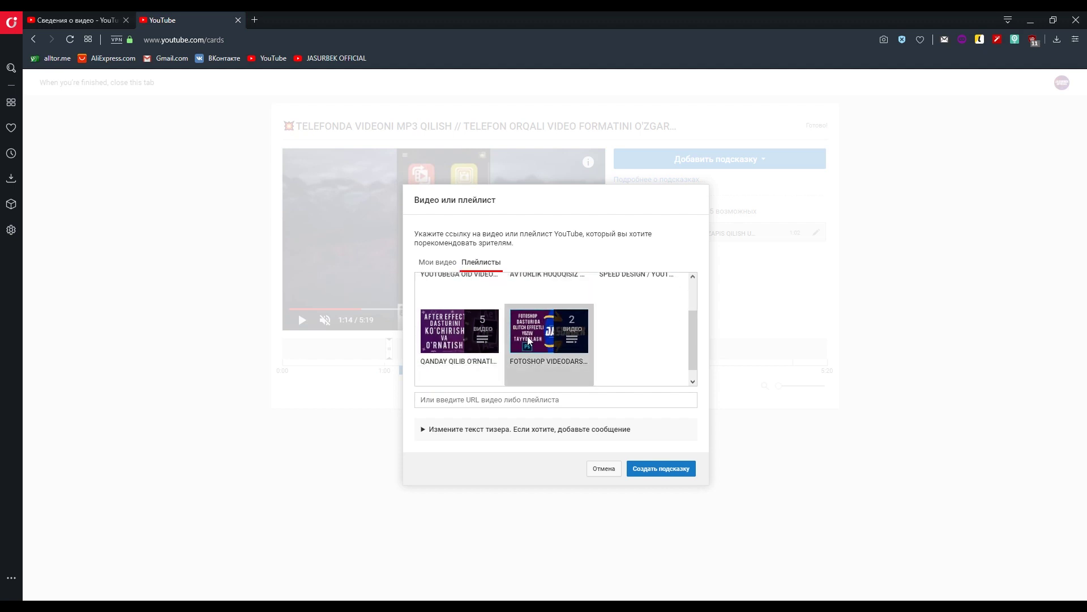
click(468, 356)
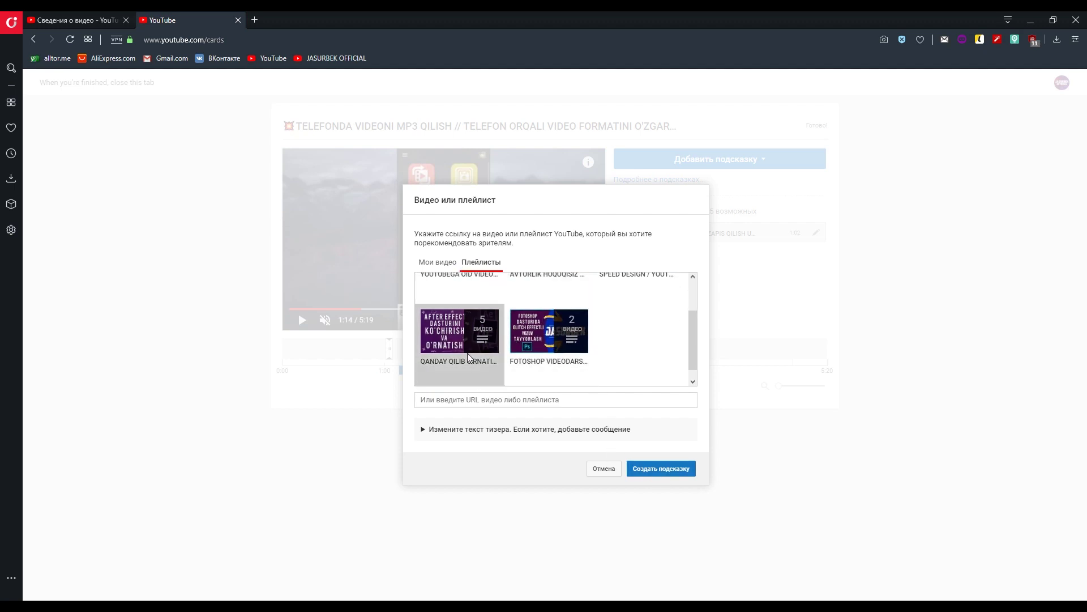
click(658, 468)
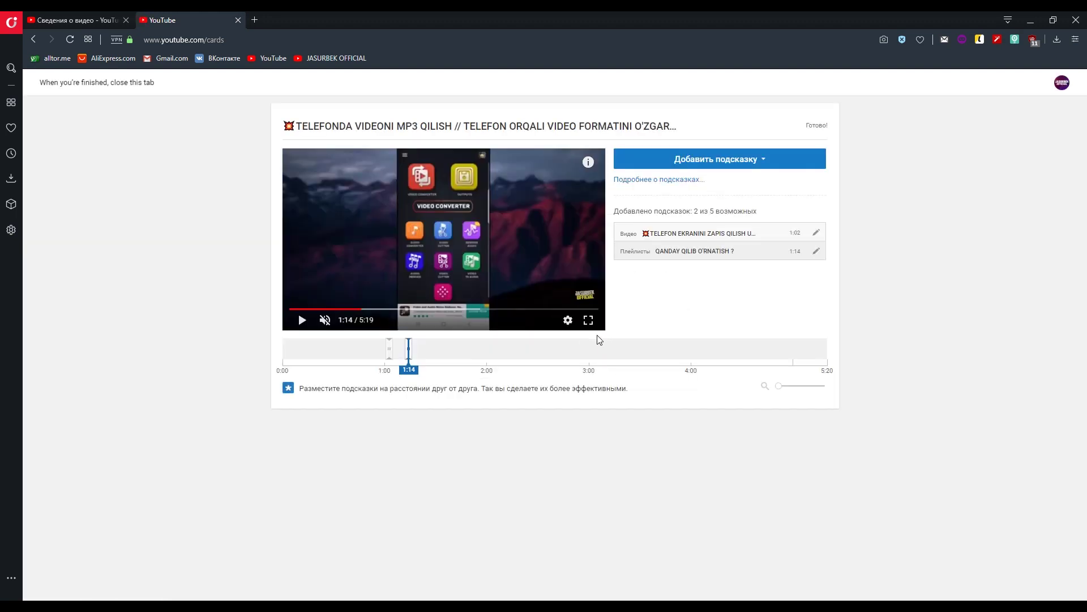
drag(413, 355, 533, 361)
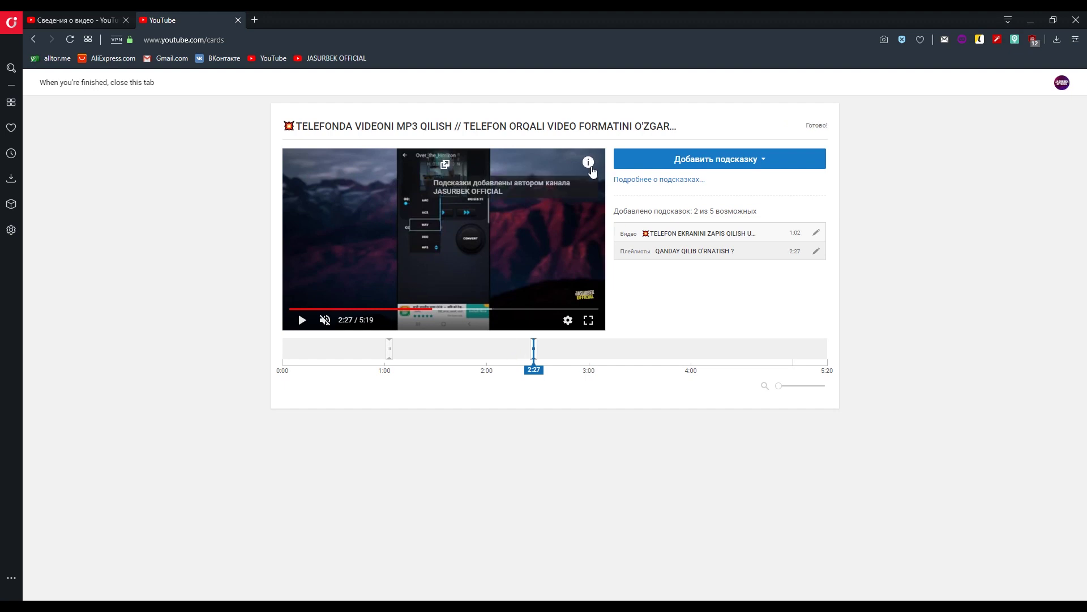
Play the preview from about 2:25, expand the playlist card to check its listing, then collapse it and pause playback
click(529, 358)
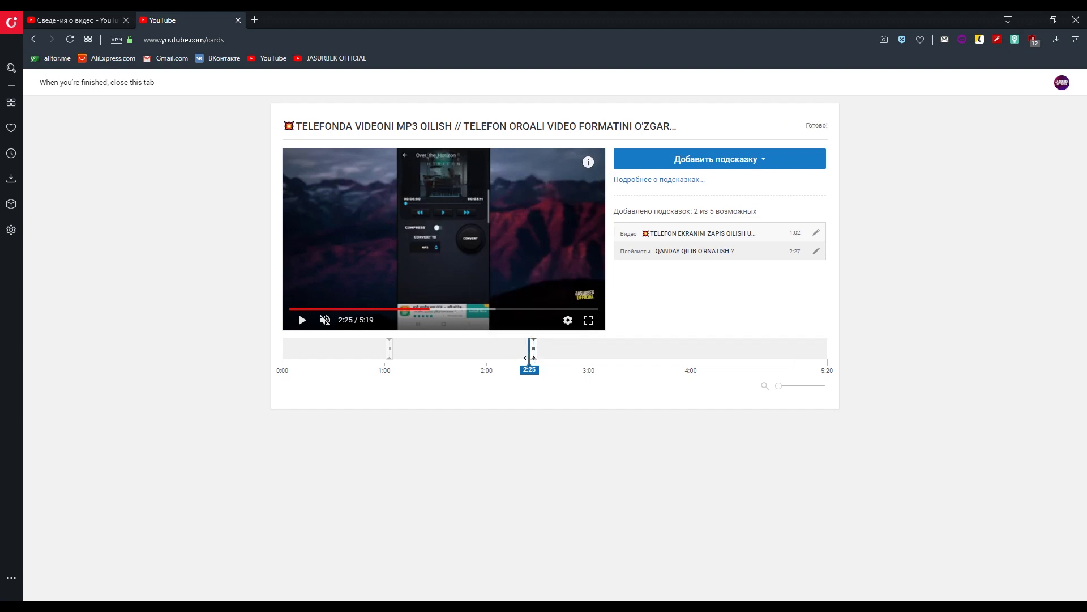
click(475, 243)
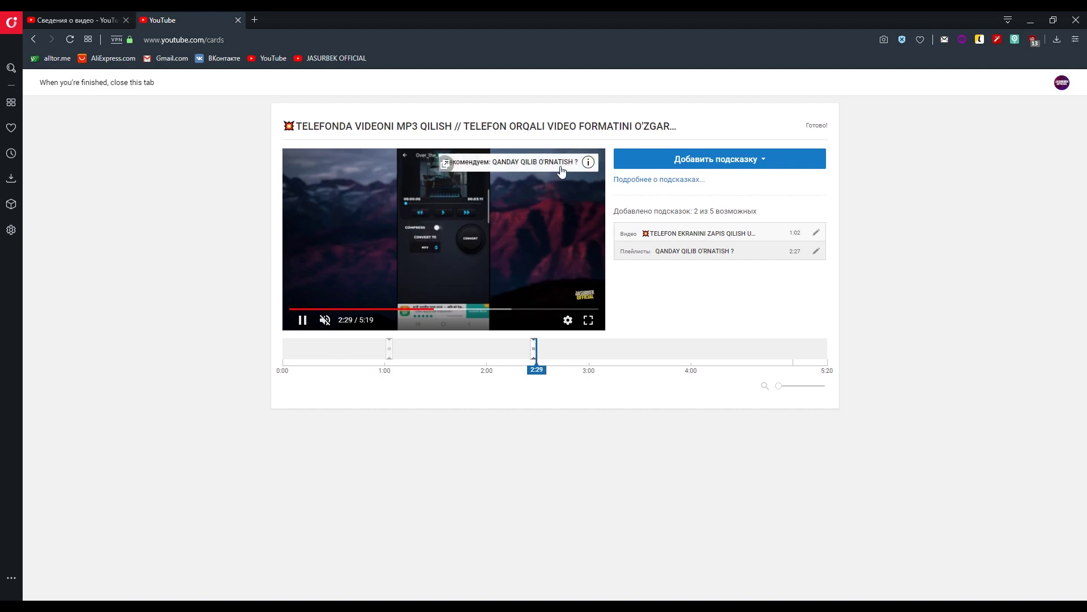
click(562, 171)
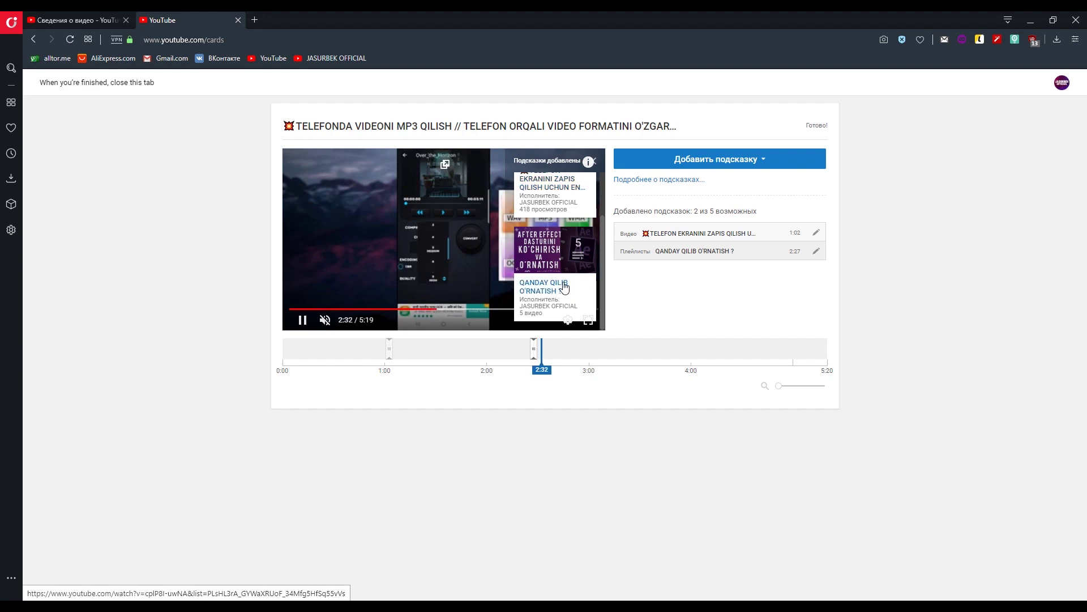
scroll(561, 256, up, 2)
scroll(560, 256, down, 2)
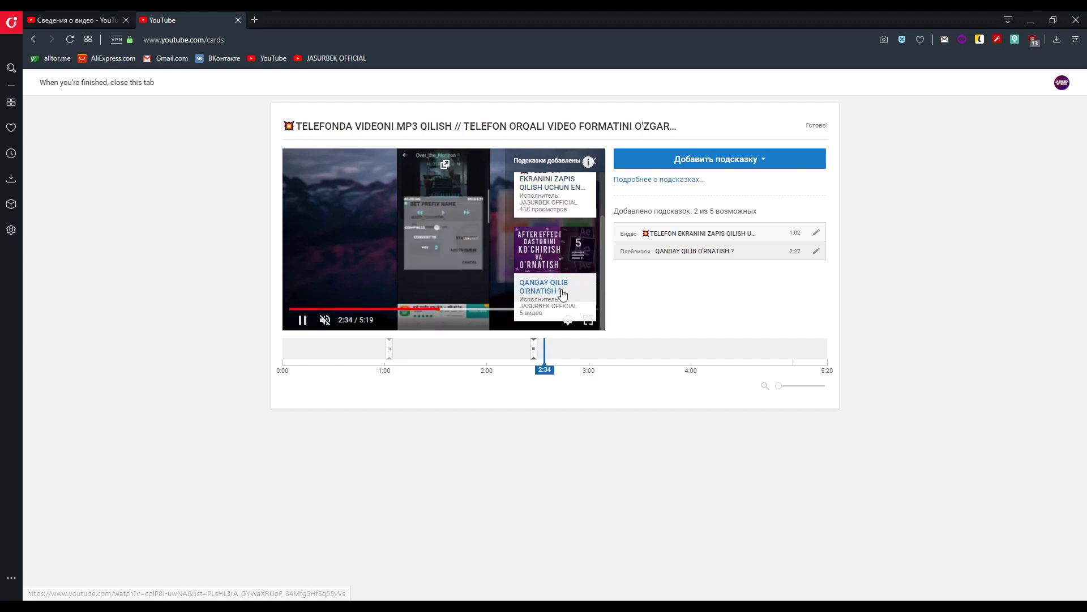
click(476, 263)
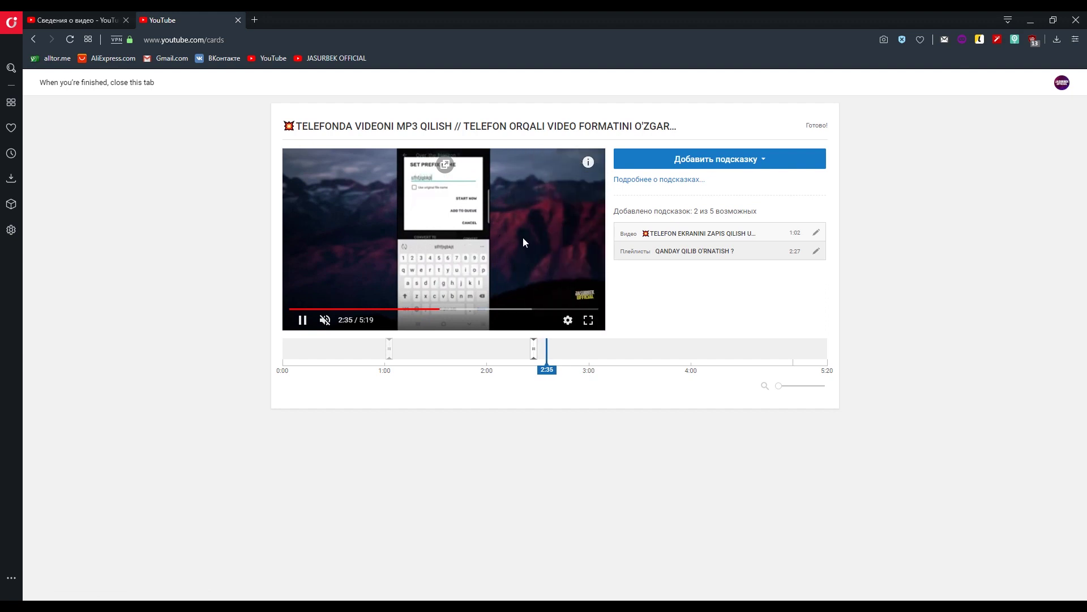
click(303, 320)
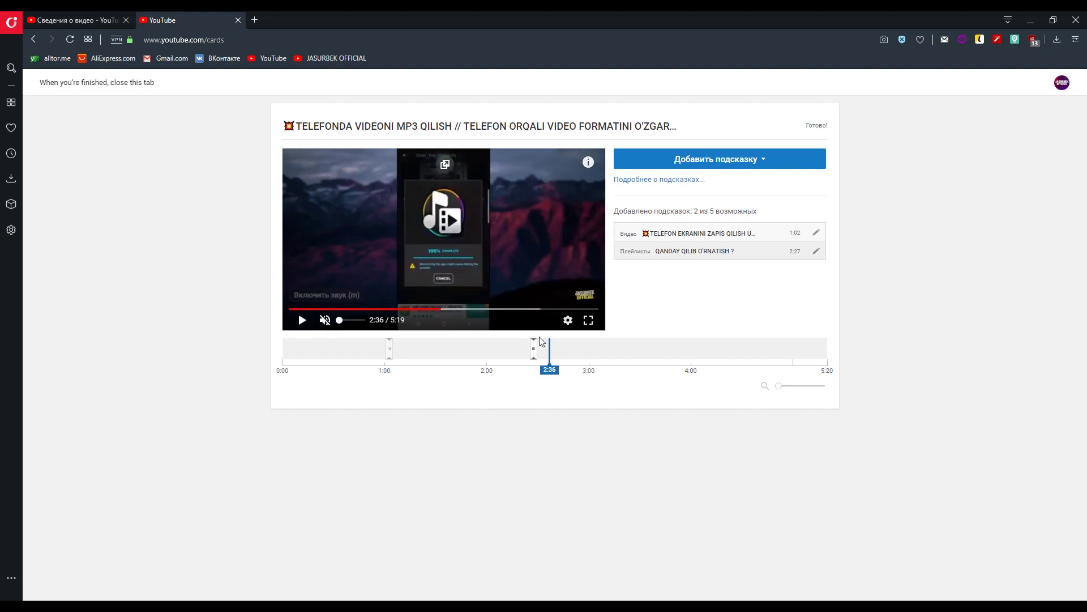
click(764, 162)
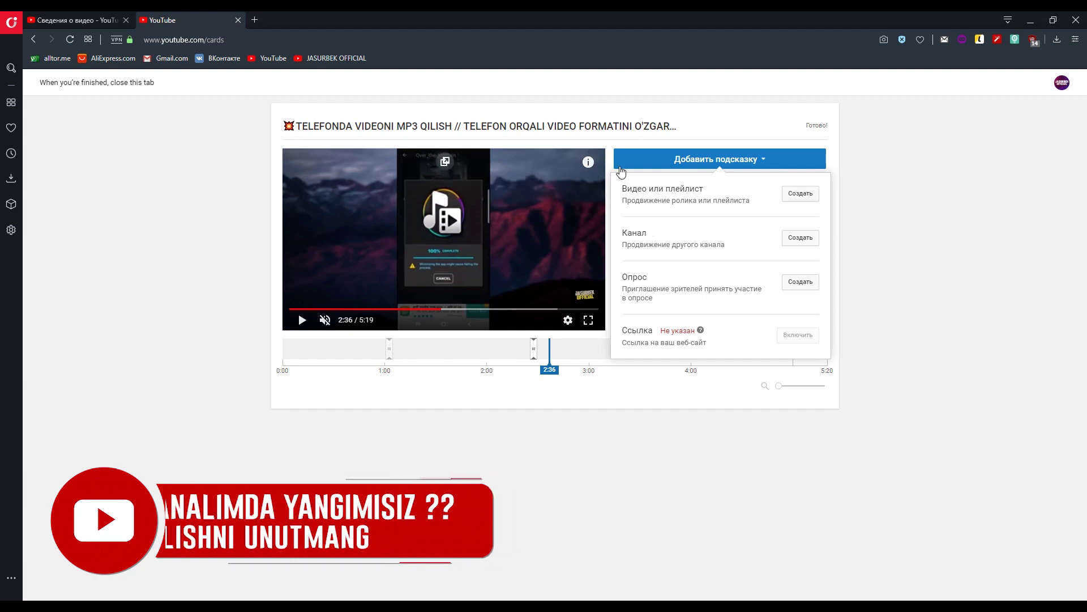
click(801, 238)
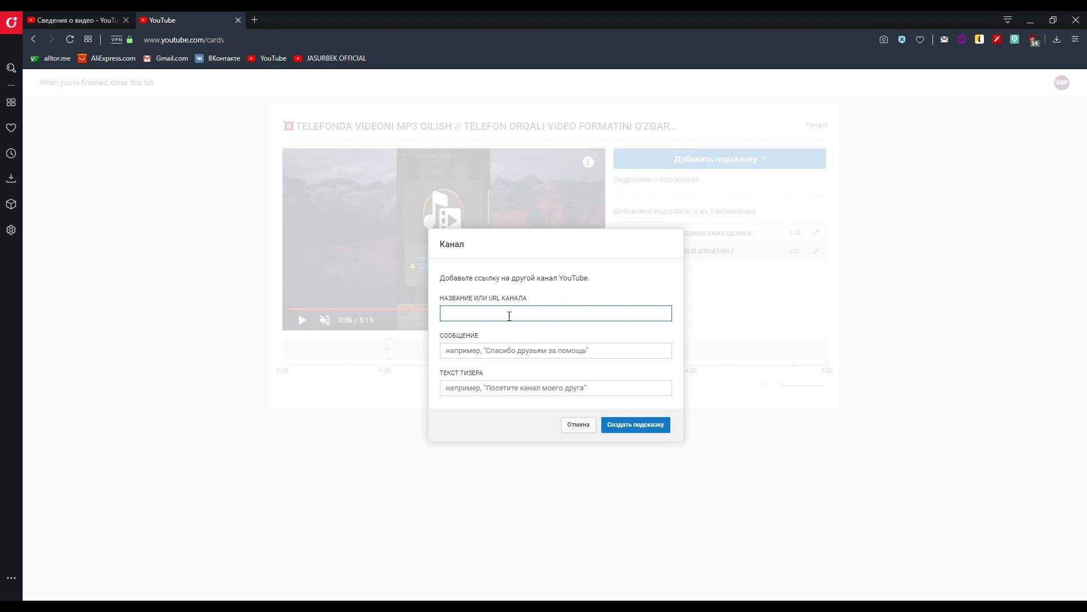
key(Tab)
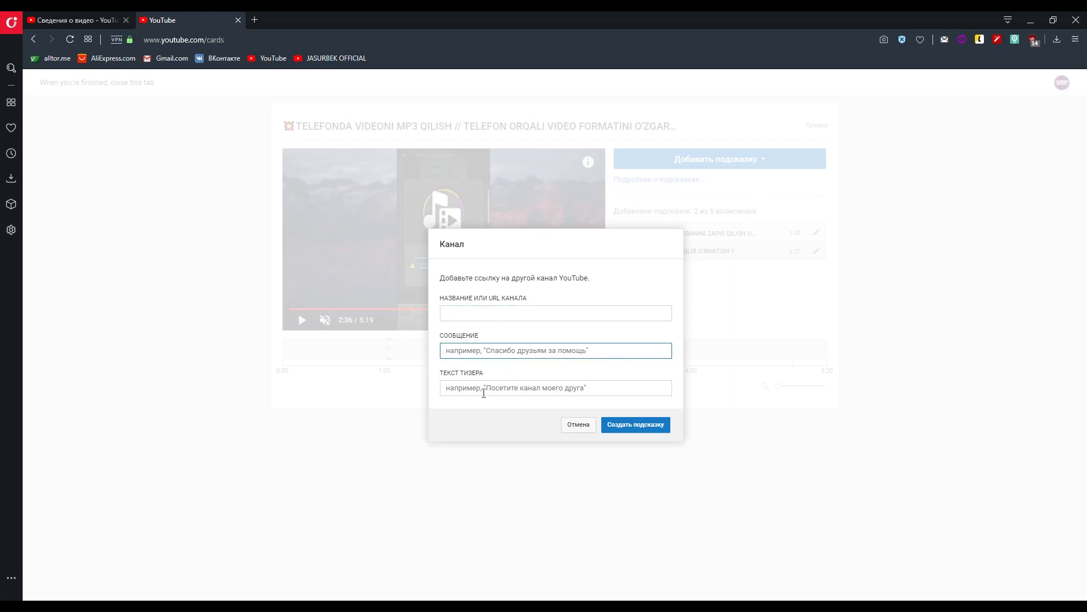
click(485, 389)
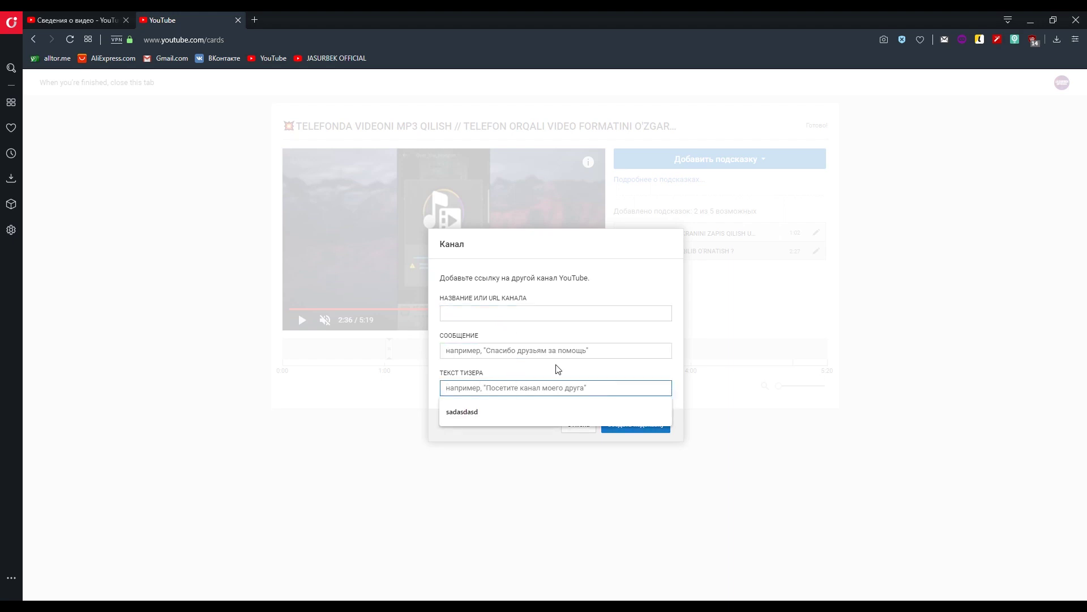
text(do'stimni kanaliga tashrif buy)
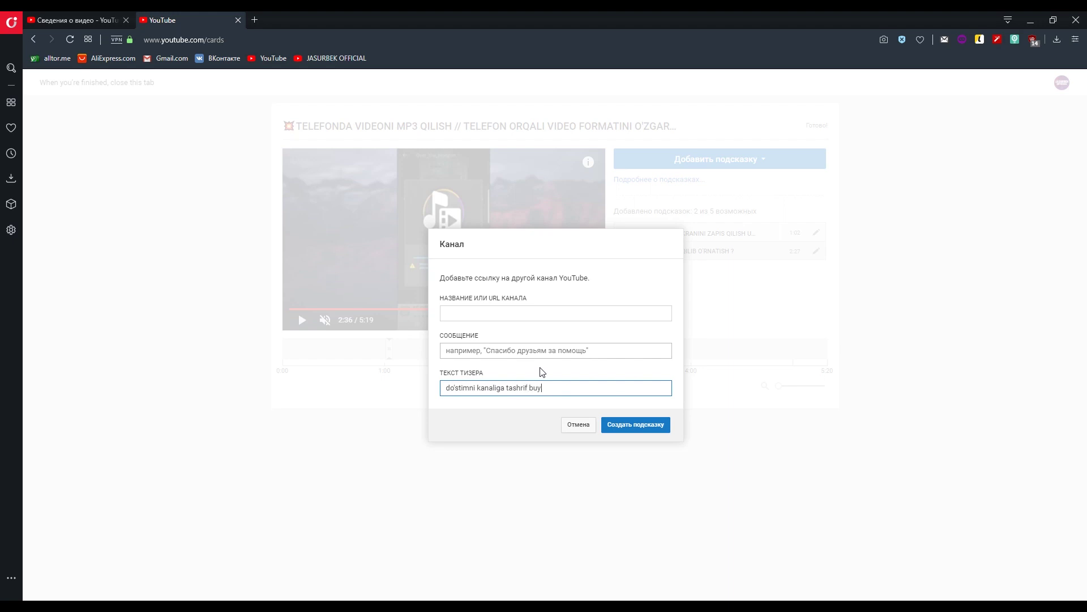
text(ring)
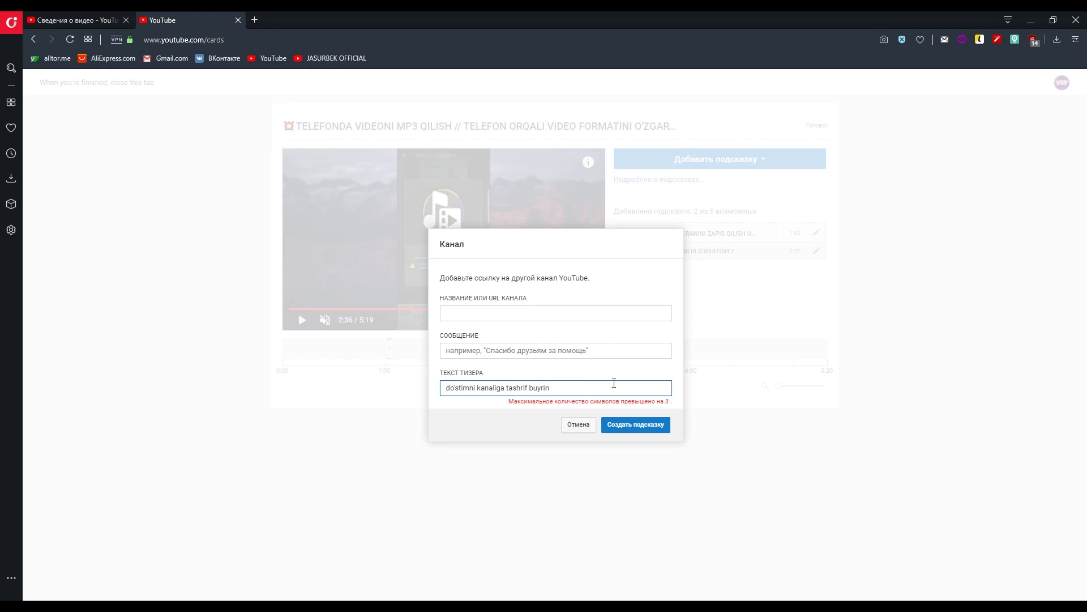
key(BackSpace)
key(BackSpace)
text(iring)
click(466, 314)
click(580, 389)
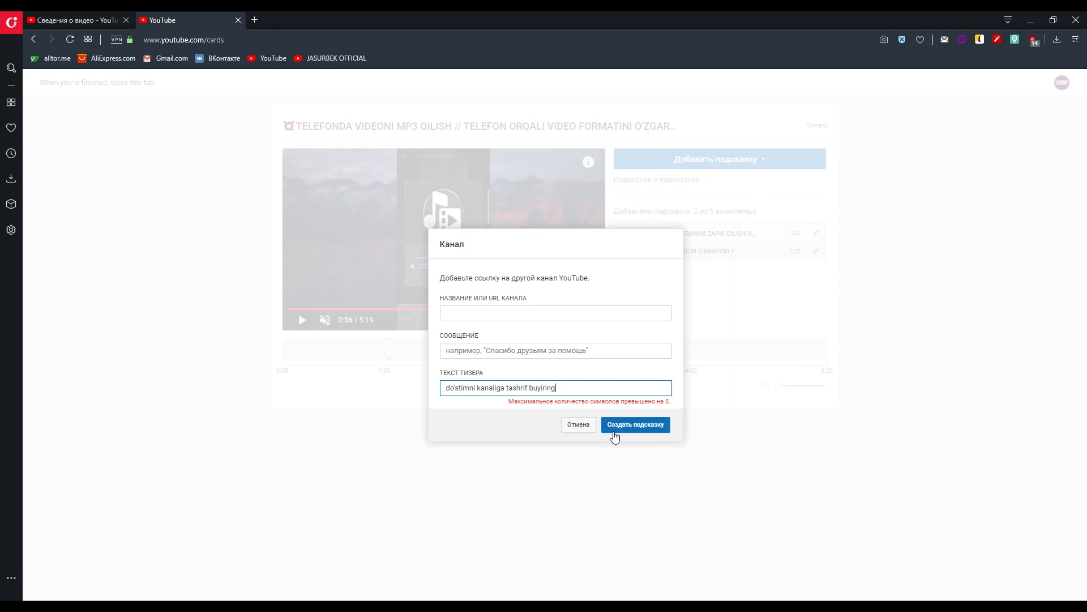
click(578, 426)
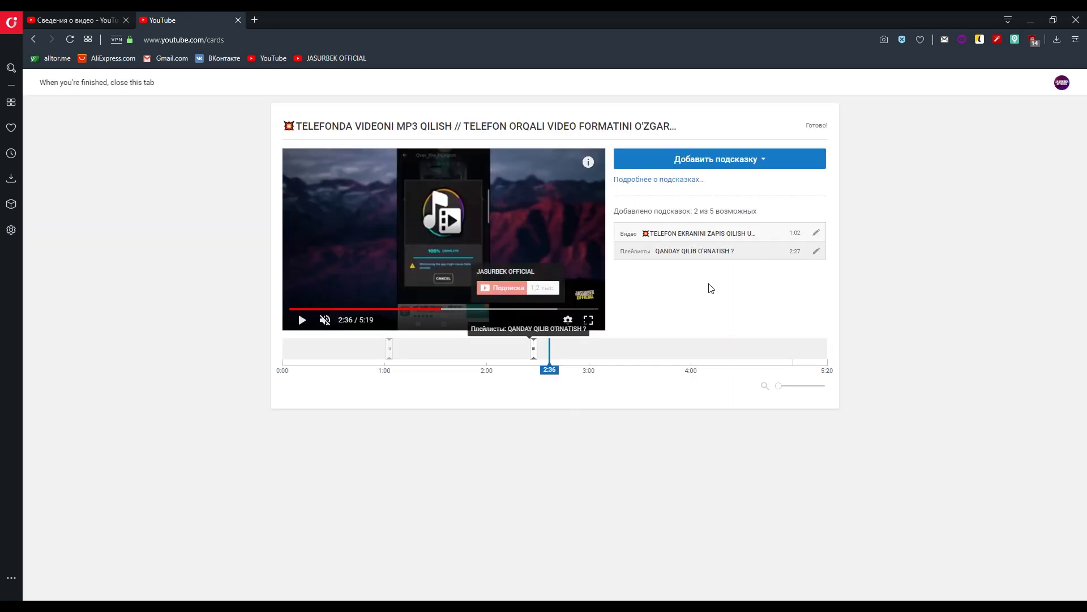
Start a new poll card with the question "Kanalimga obuna bo'lganmisiz ?"
click(743, 165)
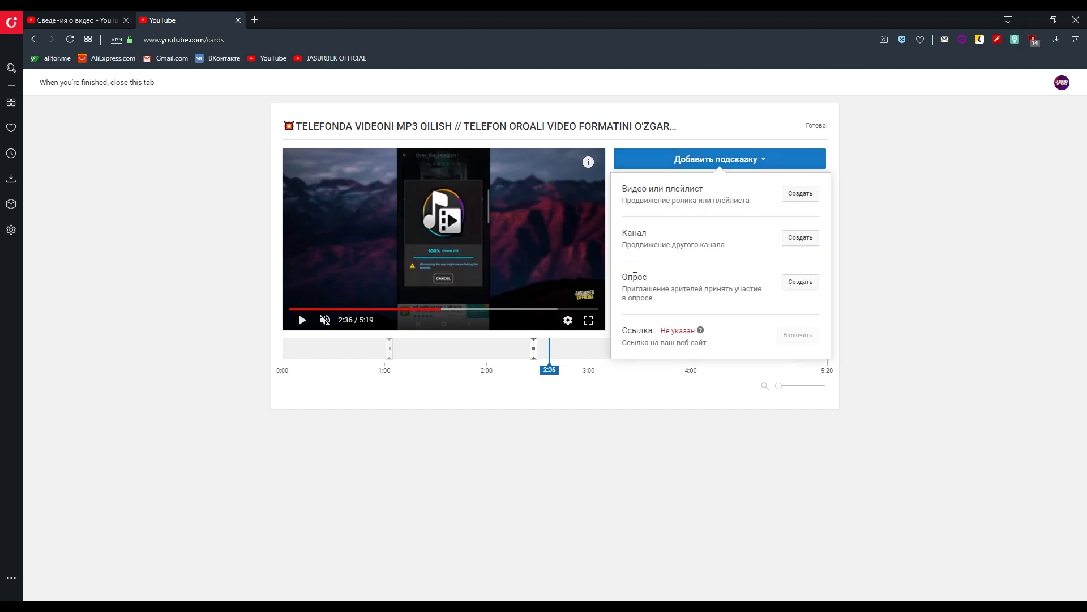
click(803, 283)
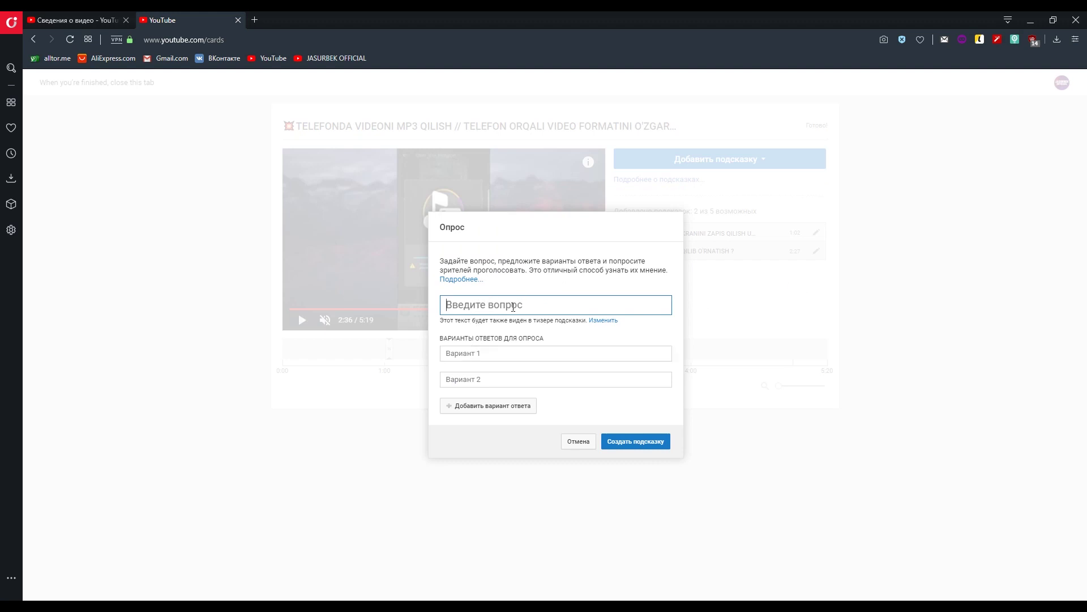
click(502, 305)
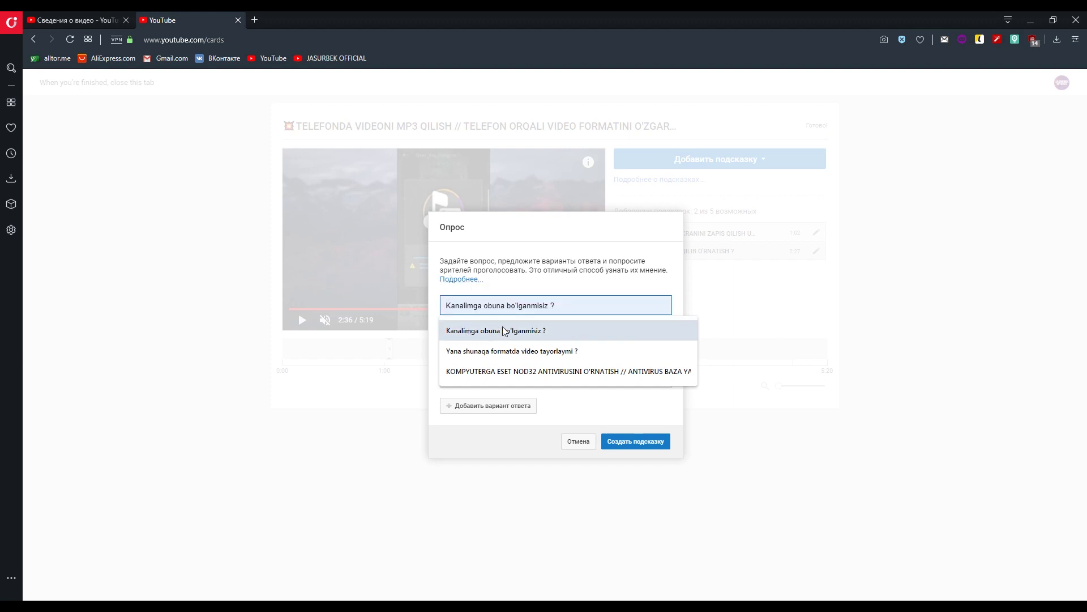
click(483, 334)
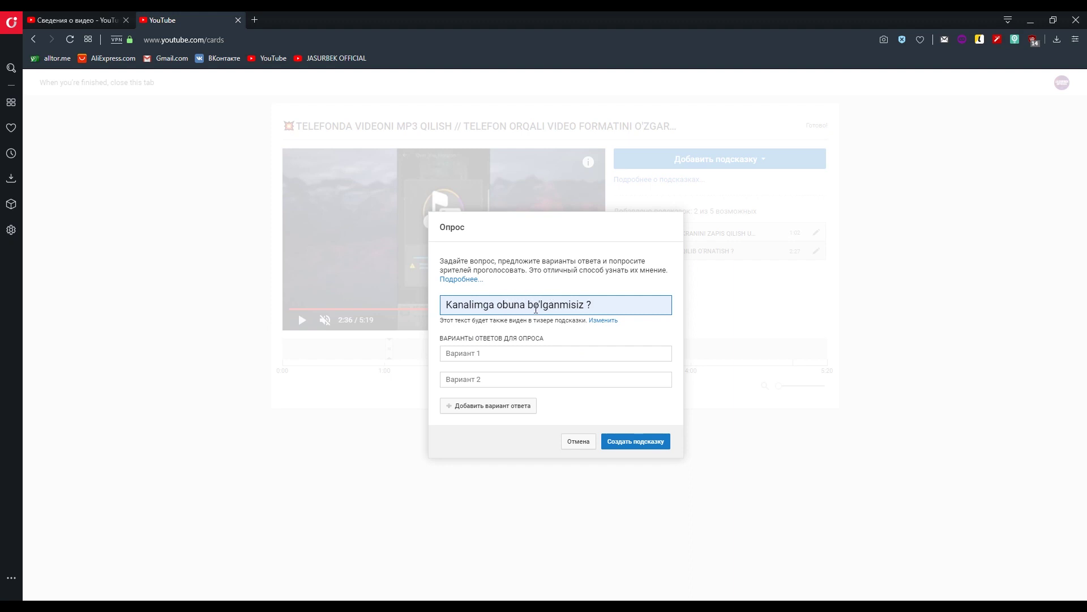
Give the poll the three answer options "XA", "YOQ" and "?", and create the card
click(495, 355)
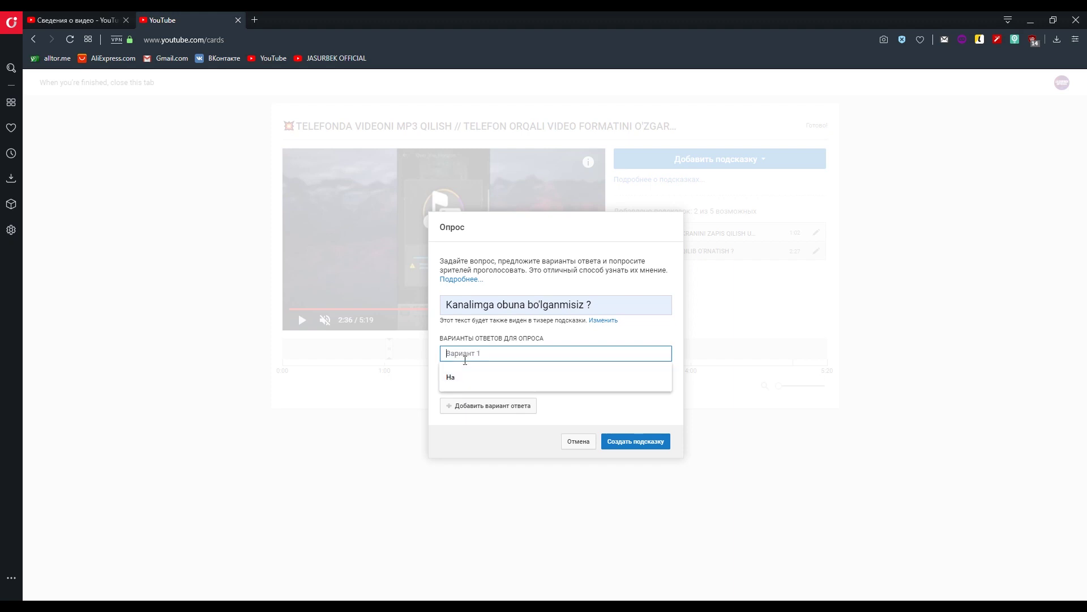
text(XA)
click(477, 379)
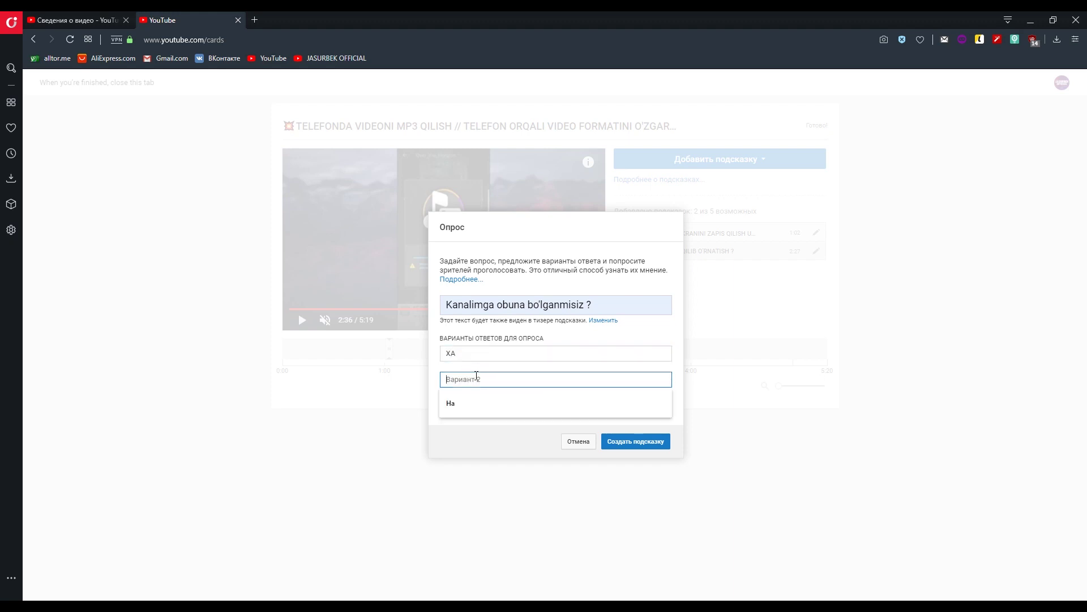
text(YOQ)
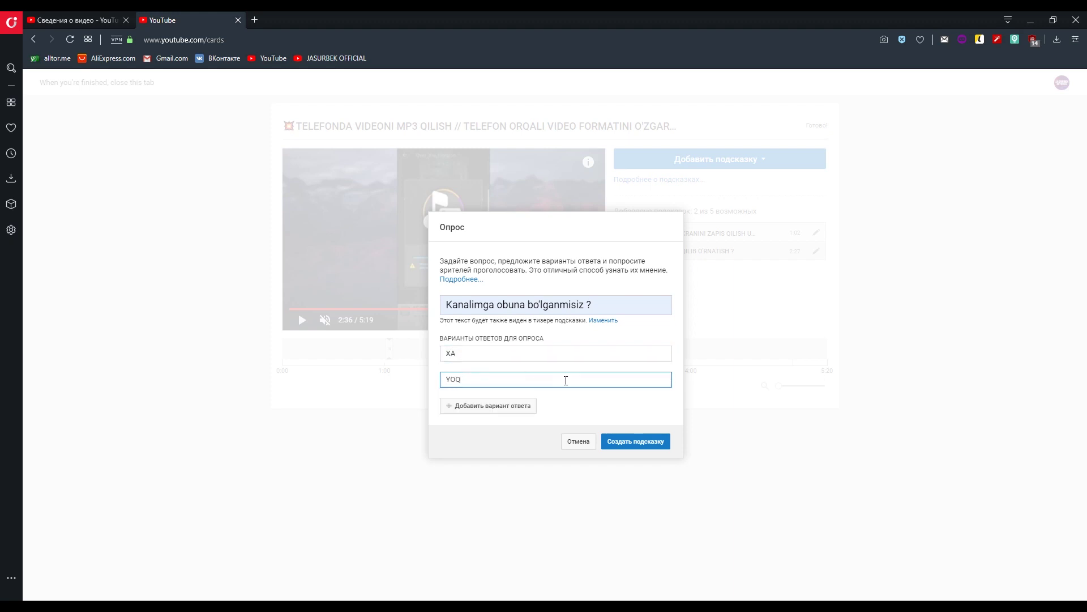
click(571, 397)
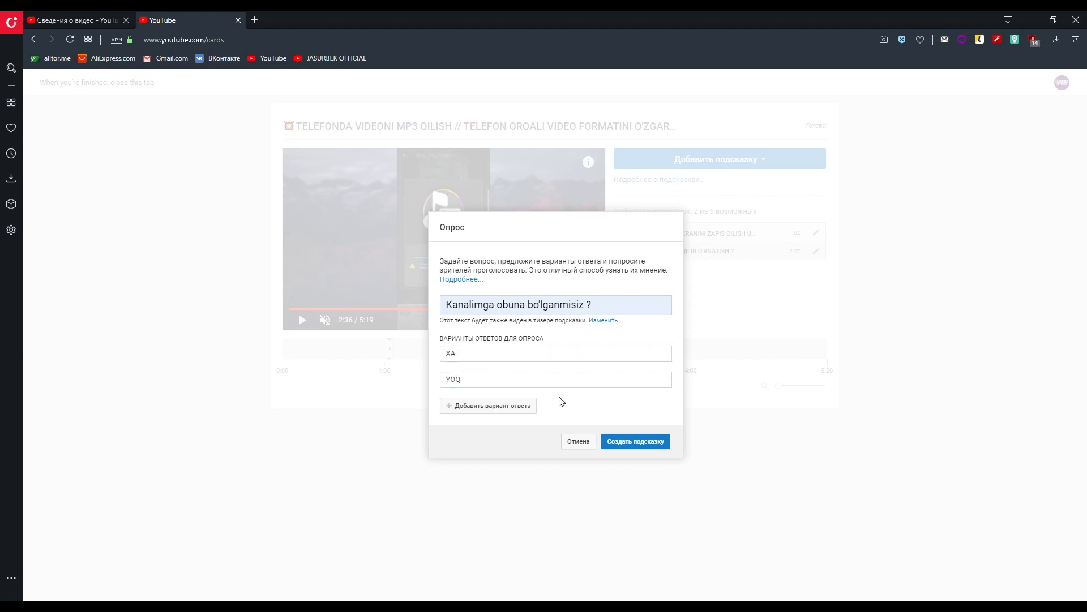
click(487, 406)
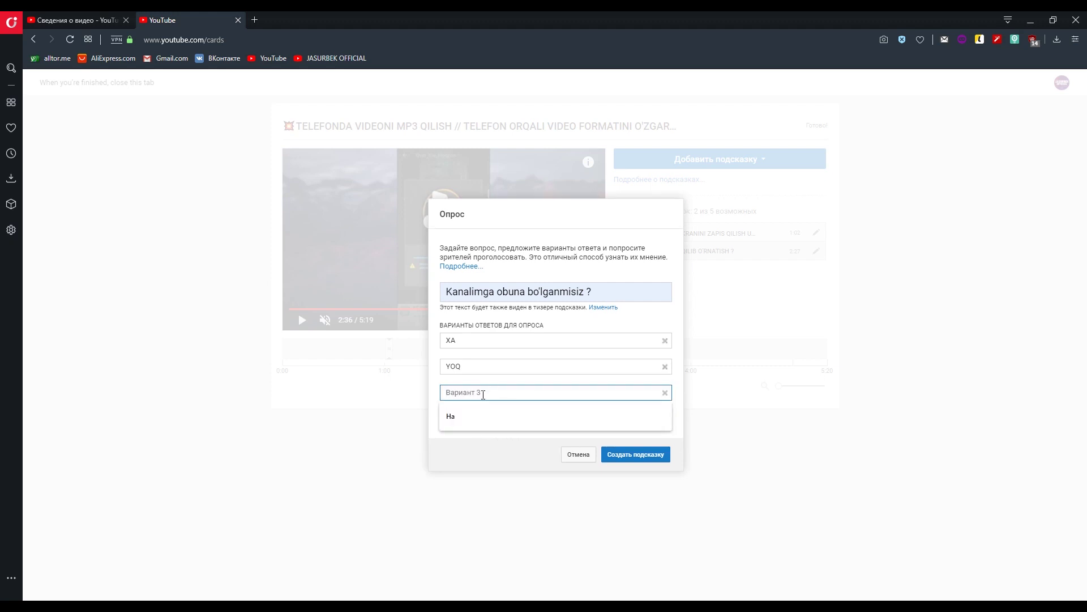
text(?)
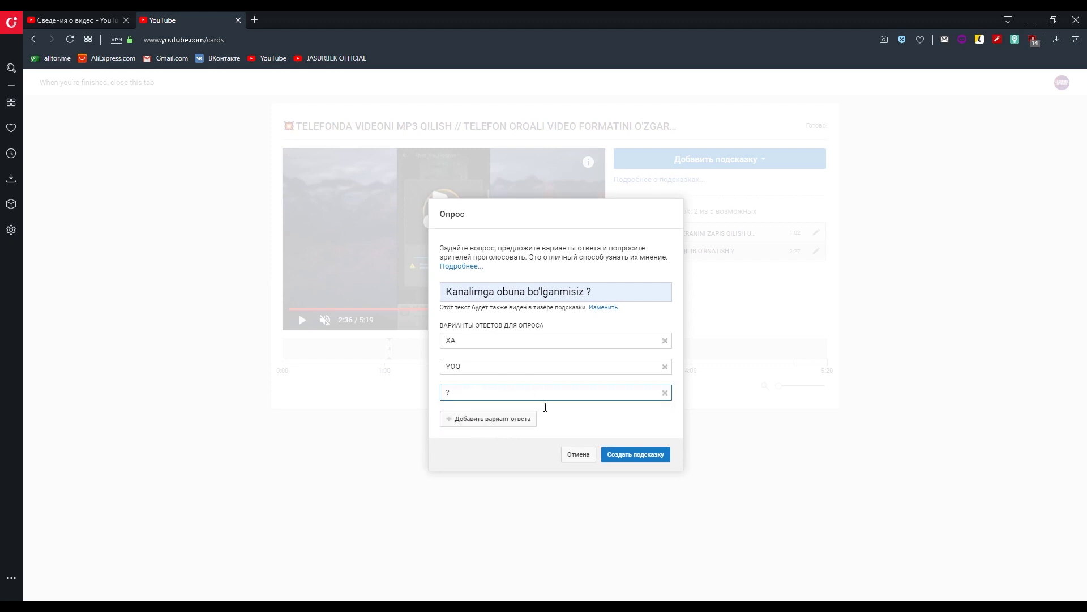
click(643, 453)
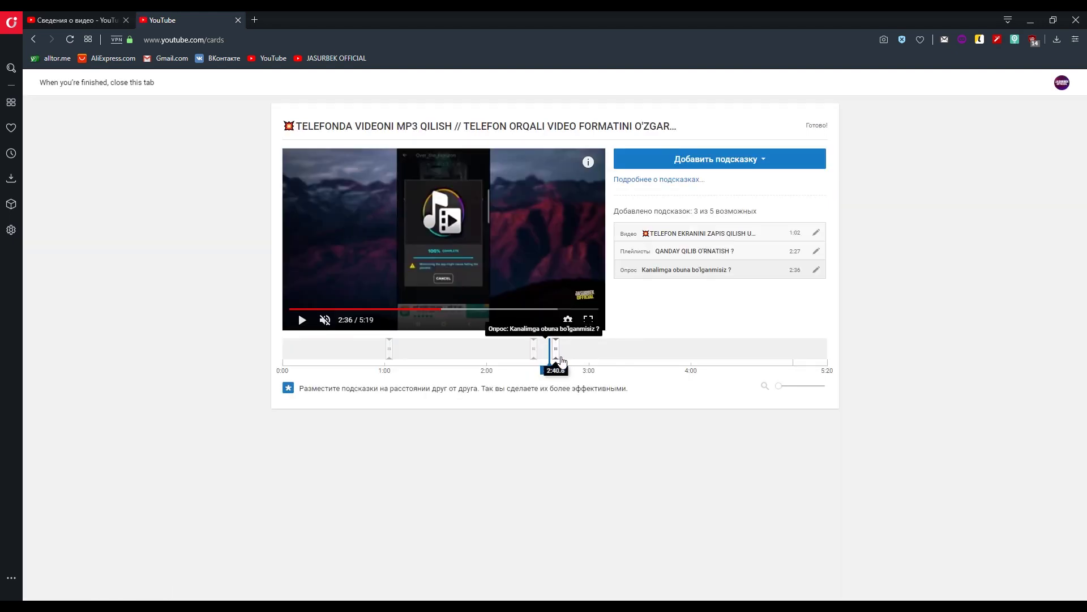
Place the poll card at 2:48 on the timeline and answer it with "XA" in the playing preview
drag(561, 358, 569, 356)
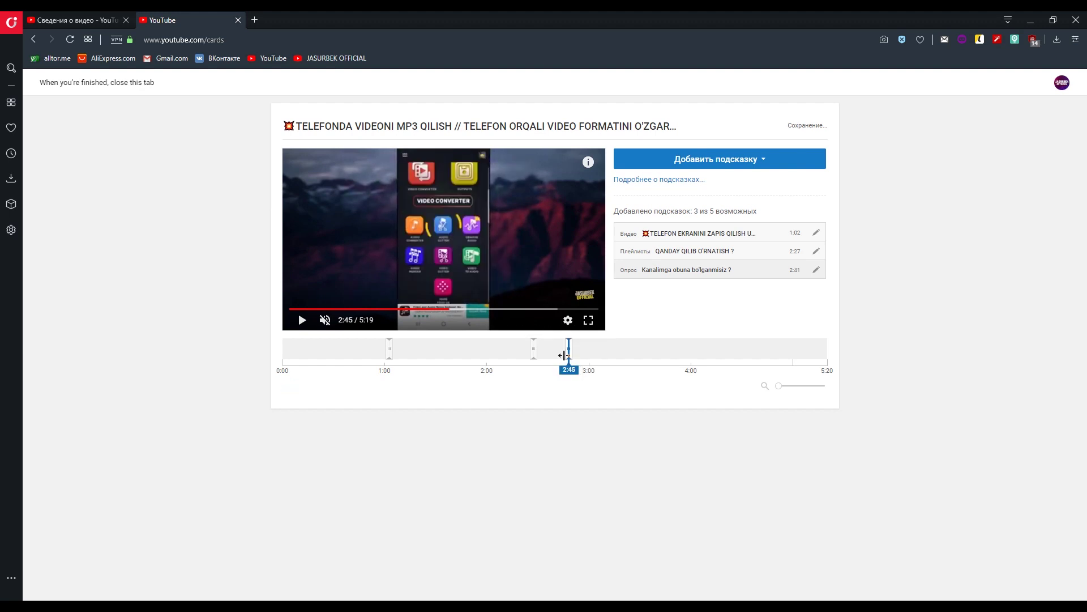
click(474, 238)
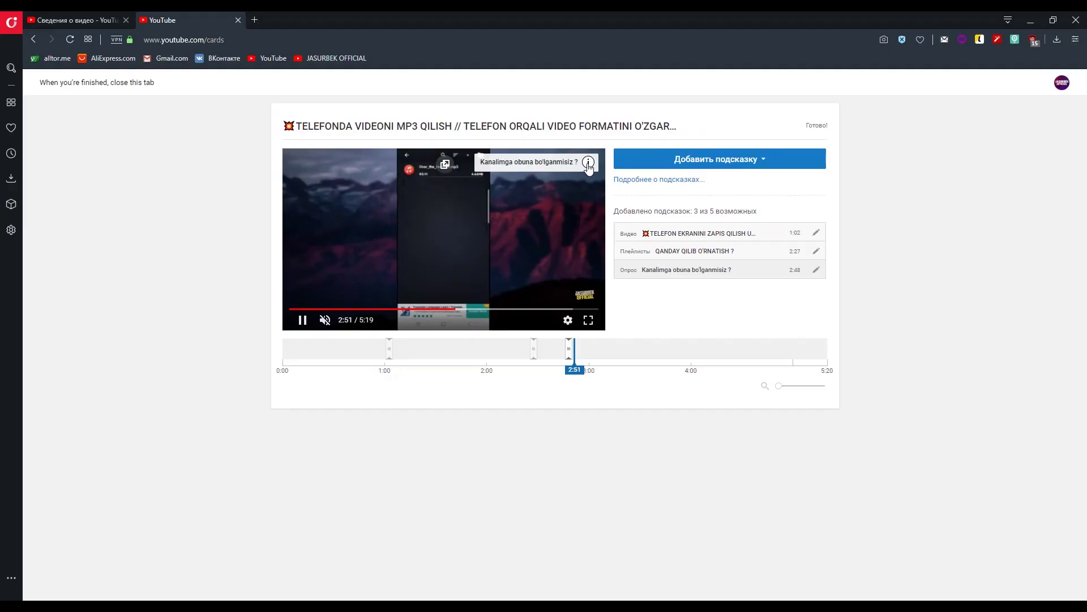
click(589, 164)
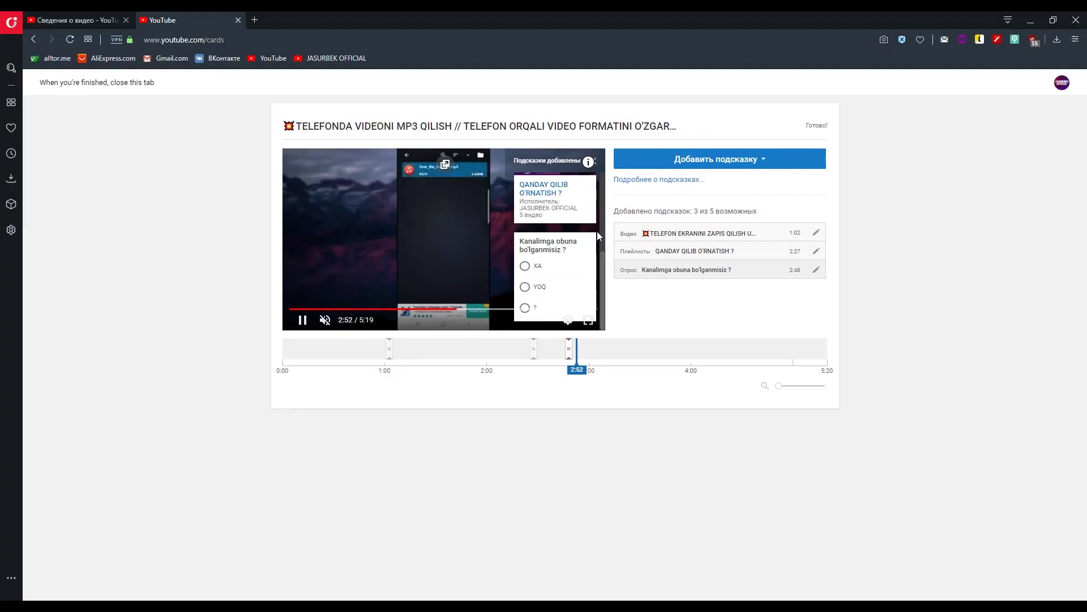
click(457, 267)
click(530, 162)
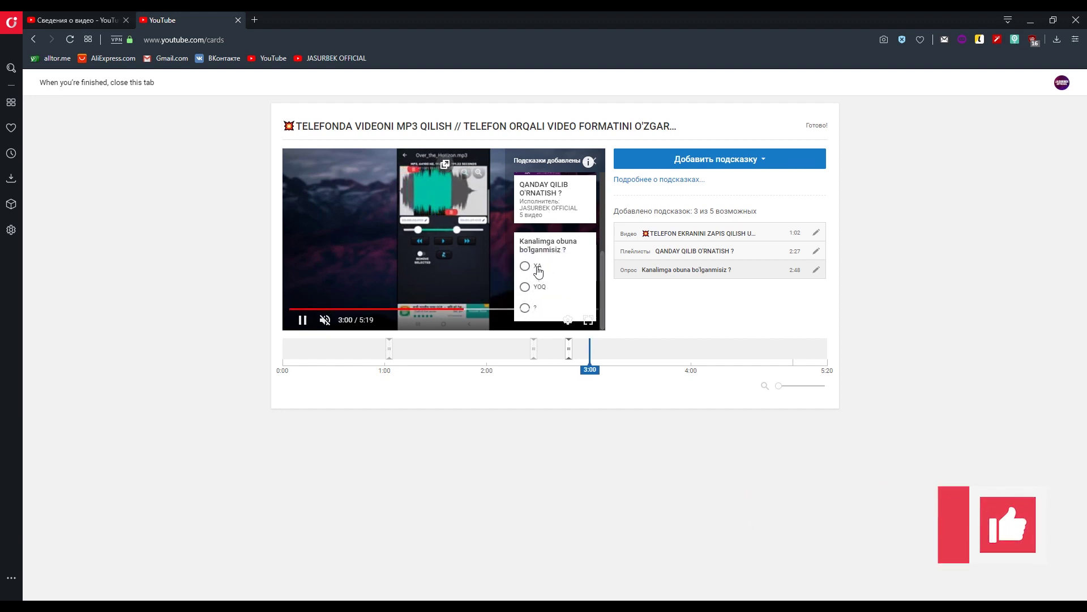
click(523, 267)
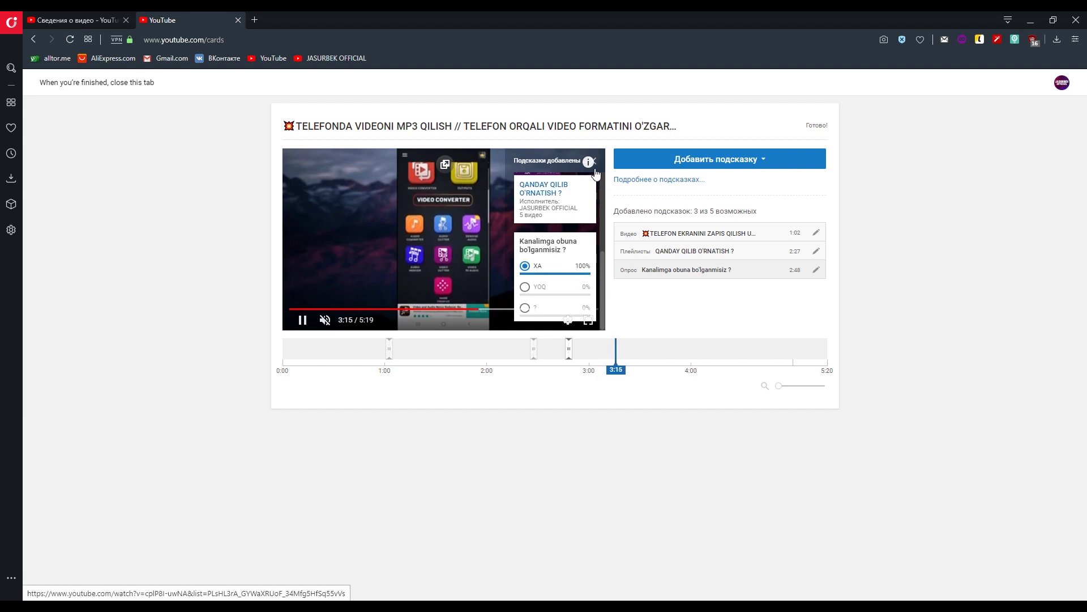
mouse_move(596, 162)
key(space)
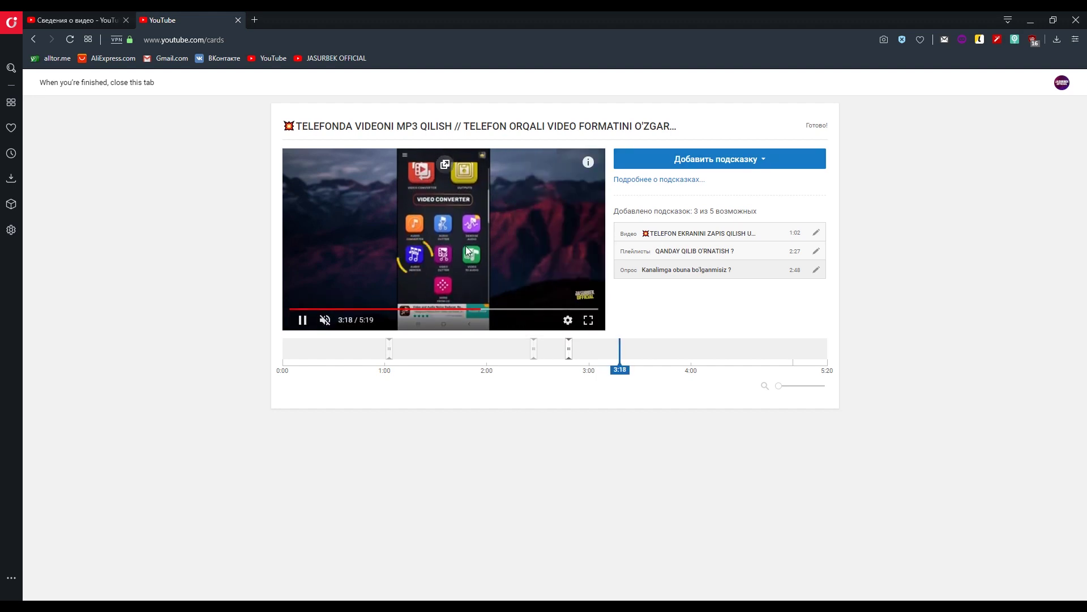
Move the poll card to 2:57 on the timeline
drag(569, 359, 582, 358)
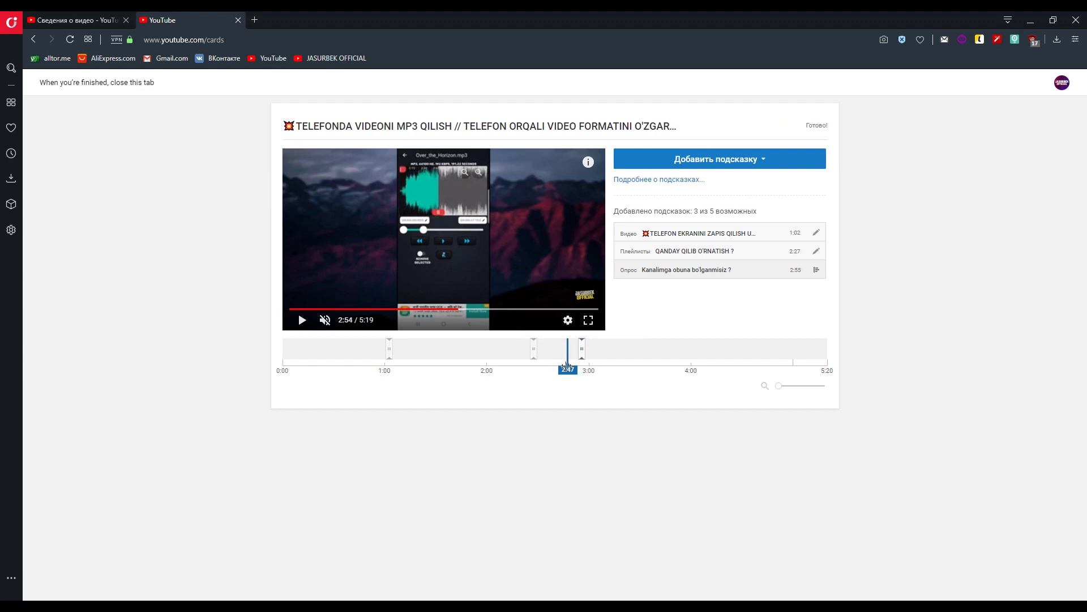
drag(584, 363, 587, 364)
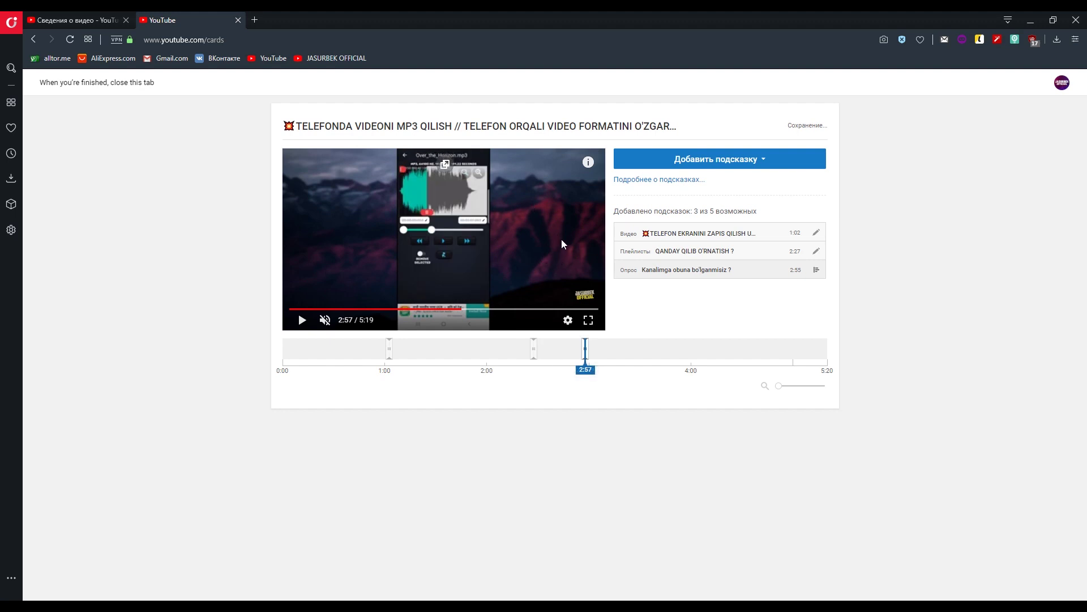
click(726, 163)
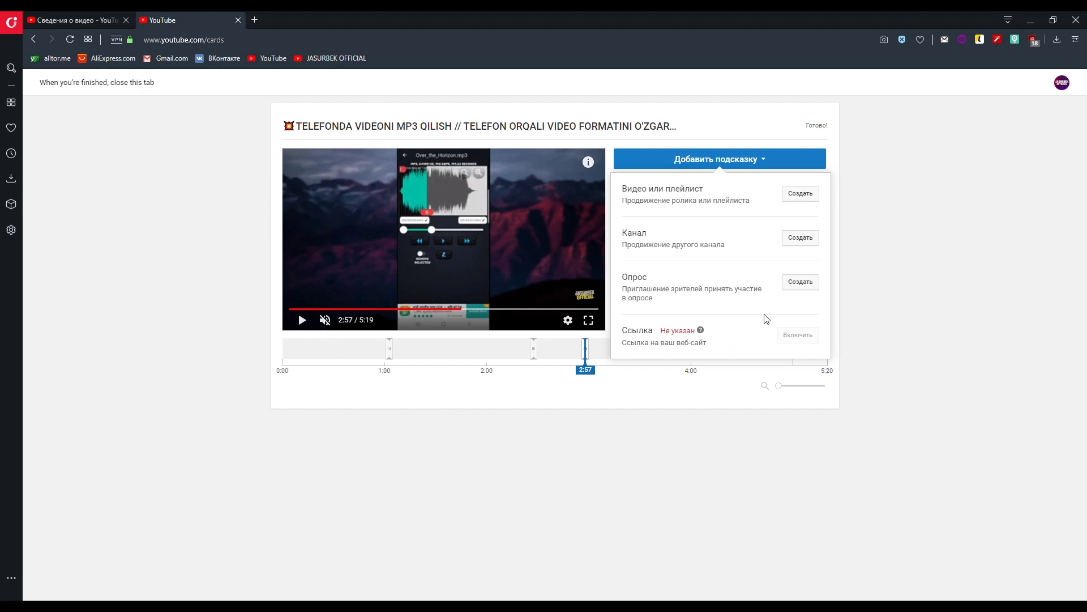
click(890, 263)
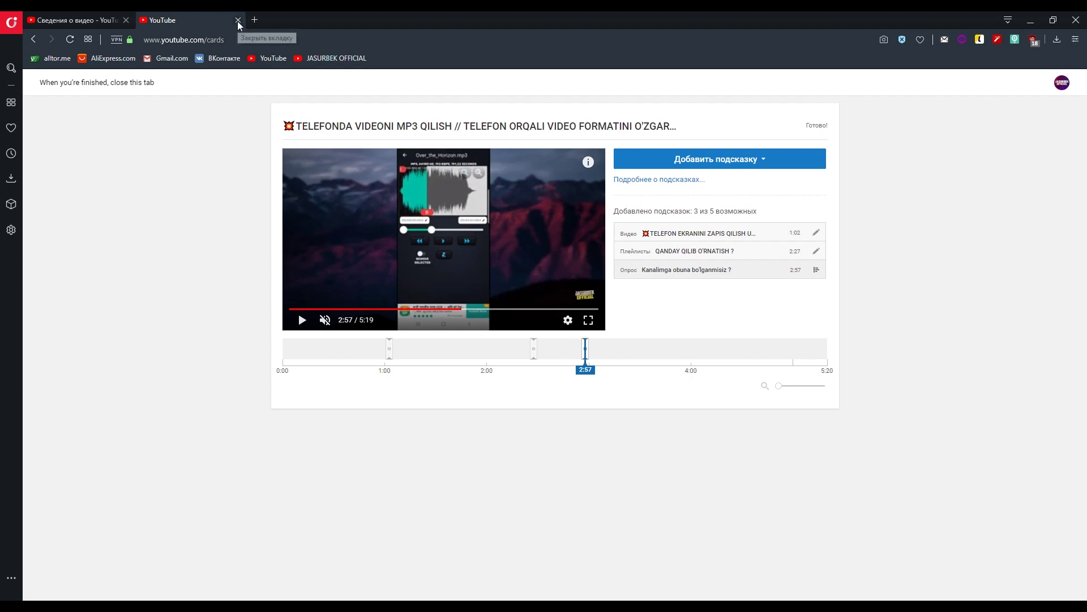
Close the cards editor and open the end screen editor for the same video
click(237, 21)
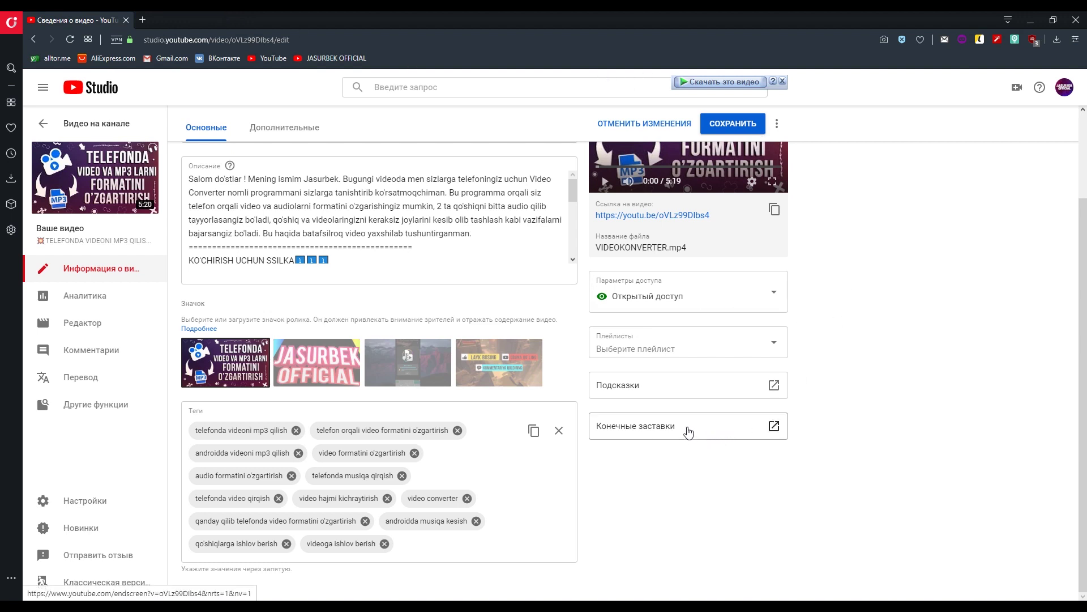
click(770, 428)
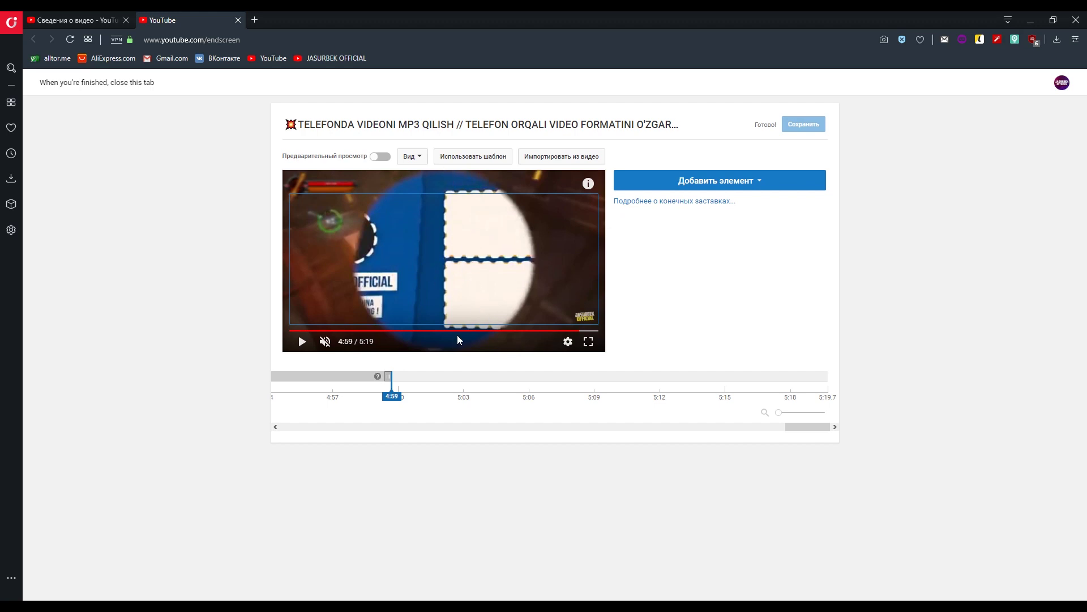
Play the video's outro from 4:59 and pause it at 5:02, where the placeholder frames are fully shown
click(402, 379)
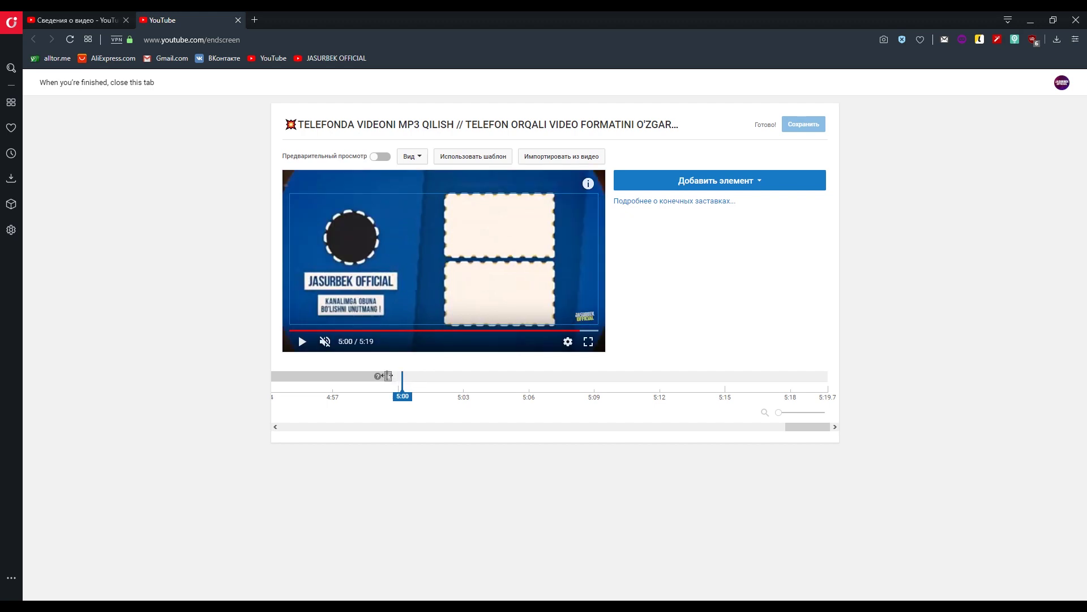
click(390, 378)
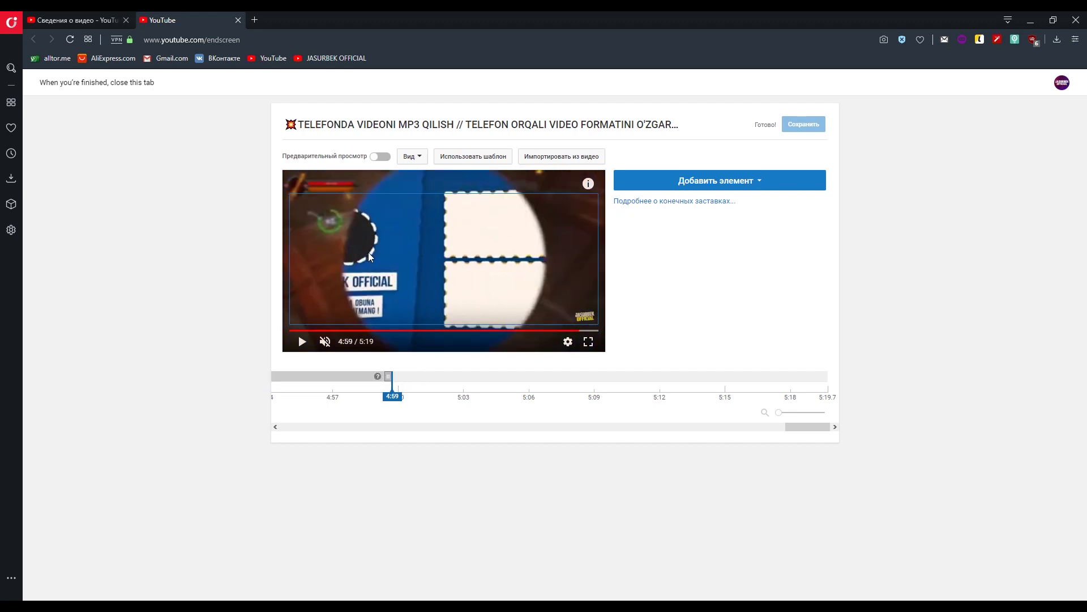
click(302, 341)
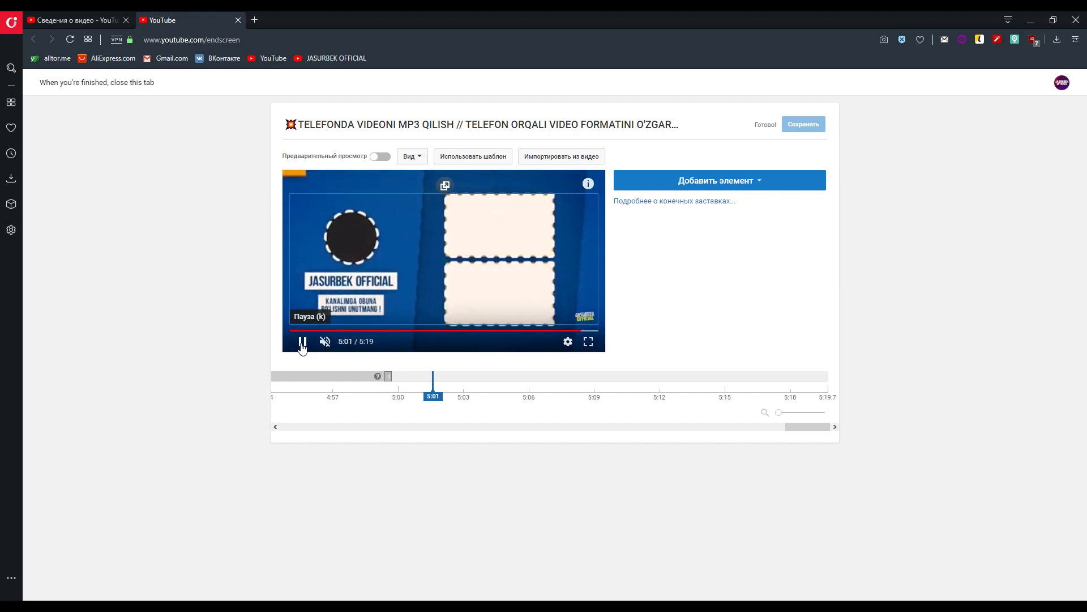
click(302, 342)
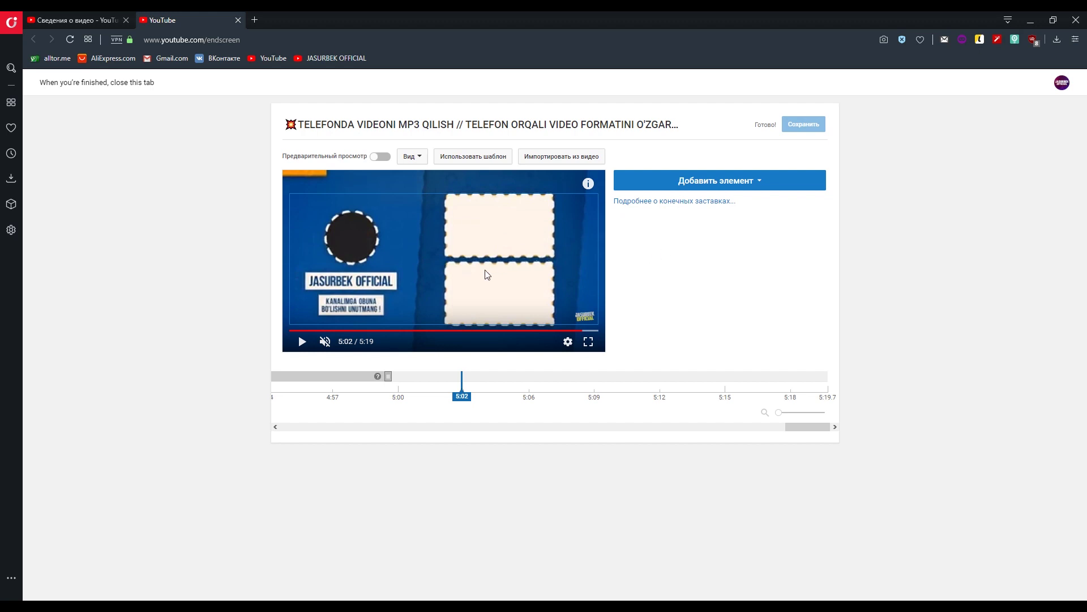
Add a "Самое новое" video element to the end screen and place it over the upper rectangular frame
click(736, 181)
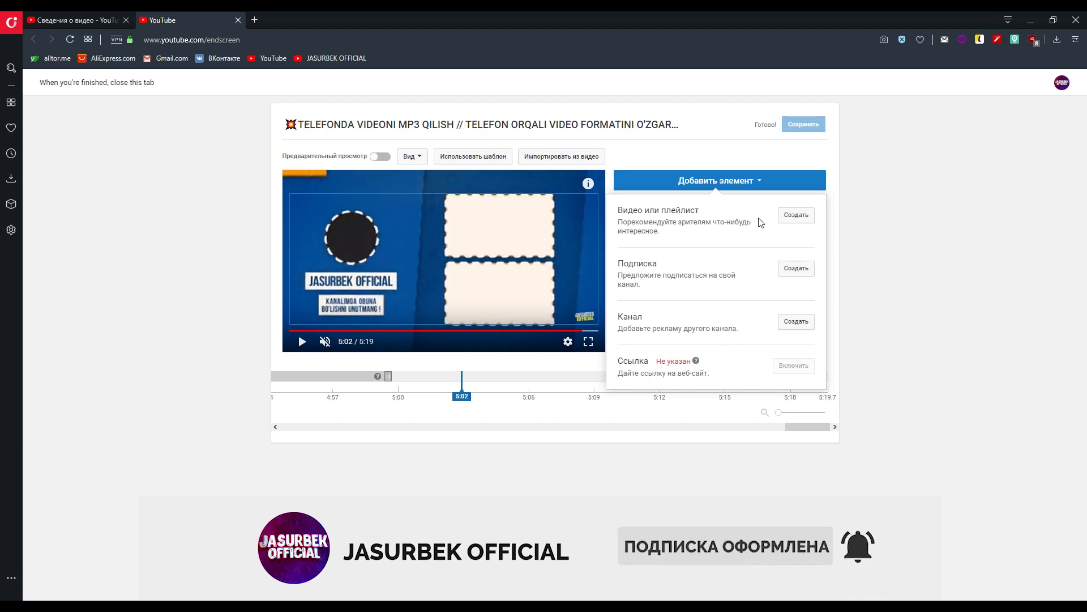
click(796, 220)
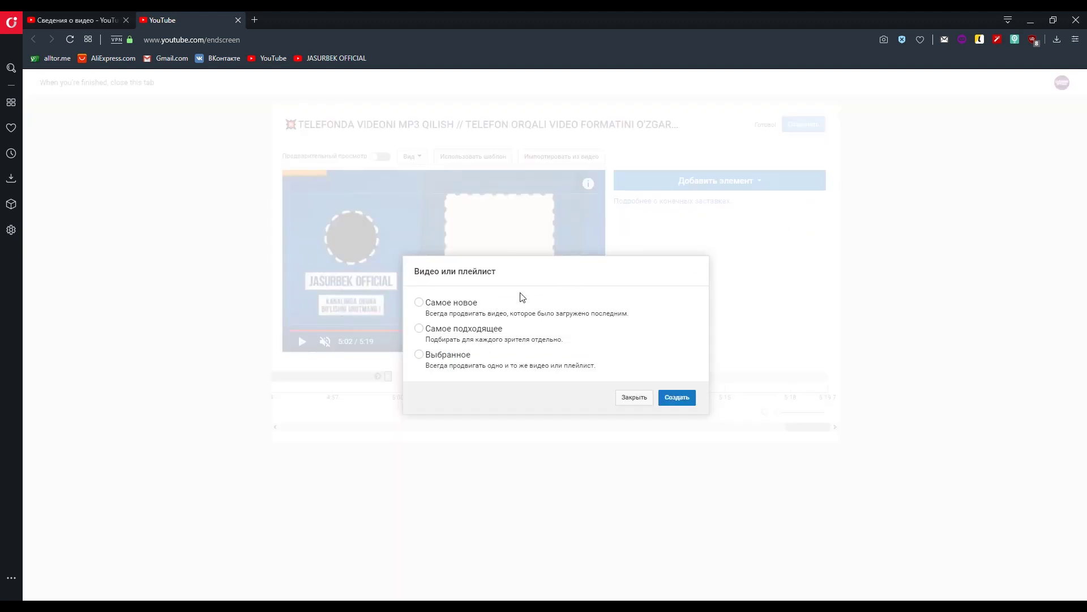
click(440, 305)
click(677, 398)
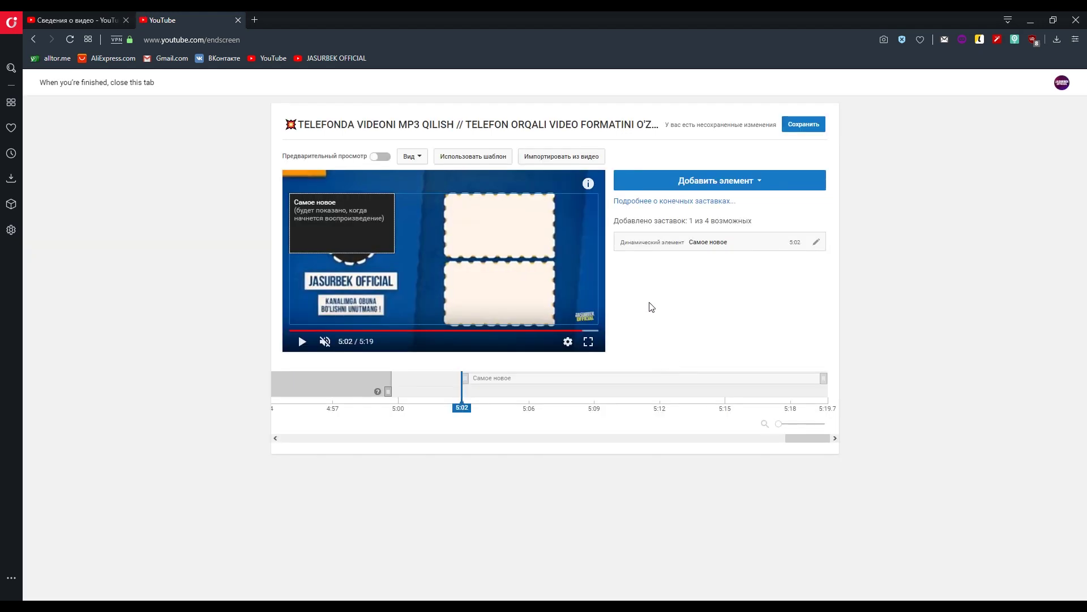
drag(342, 227, 492, 228)
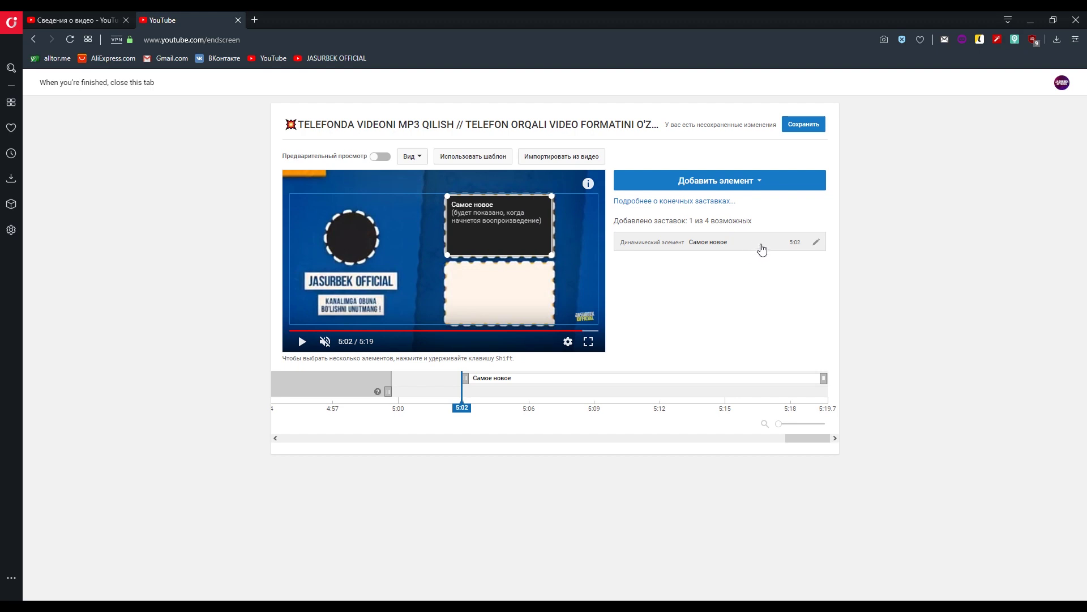
Change the upper-frame element to "Выбранное" with the video "QANDAY QILIB O'YINLARGA KESH O'RNATISH" and keep it fitted to the frame
click(817, 243)
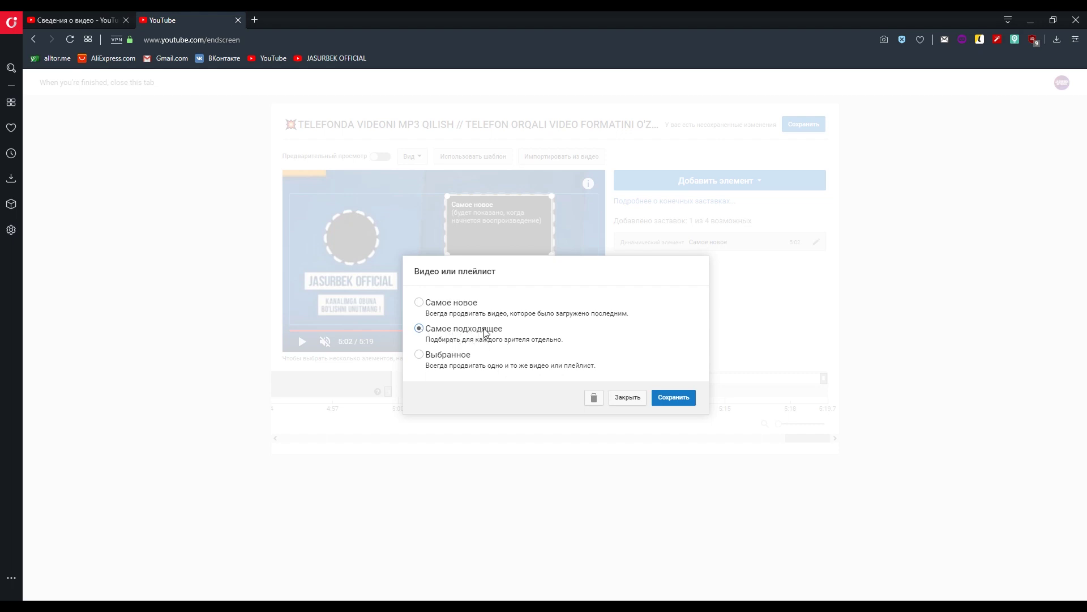
click(445, 355)
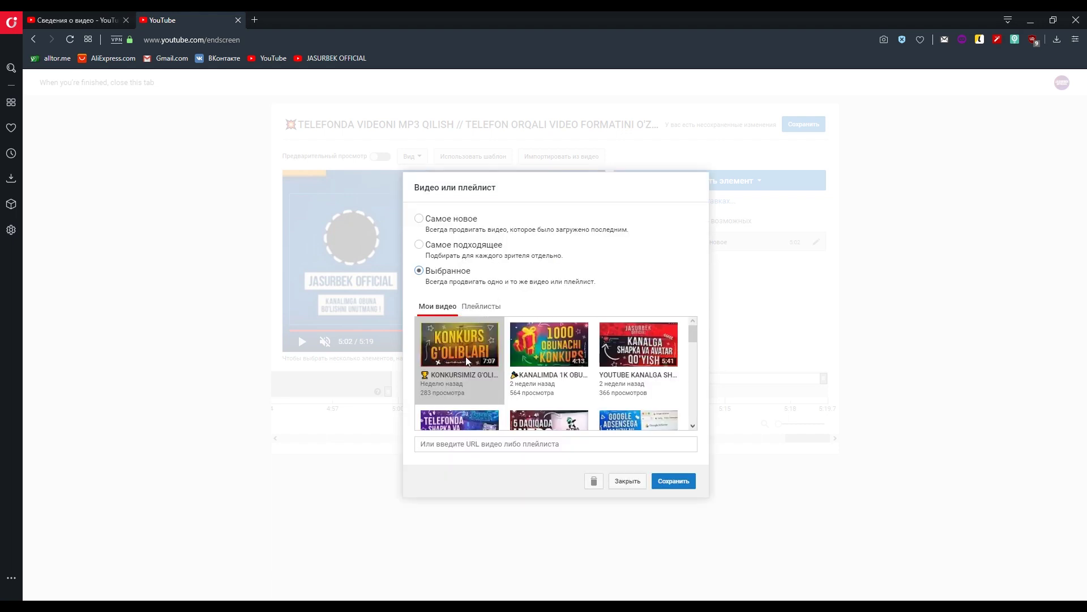
scroll(488, 361, down, 2)
click(480, 306)
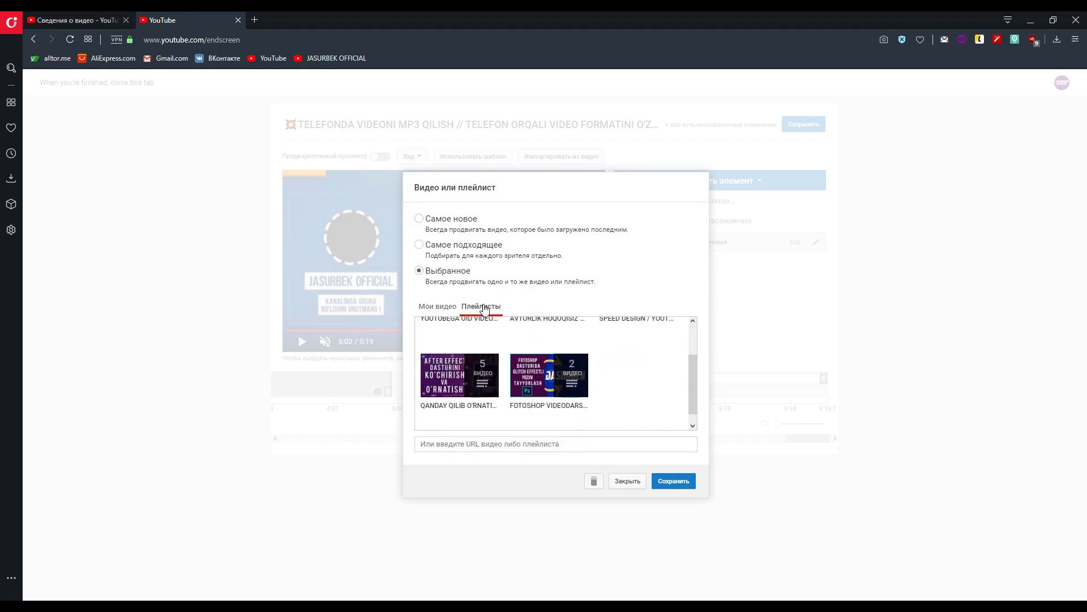
scroll(475, 355, down, 2)
scroll(475, 374, up, 2)
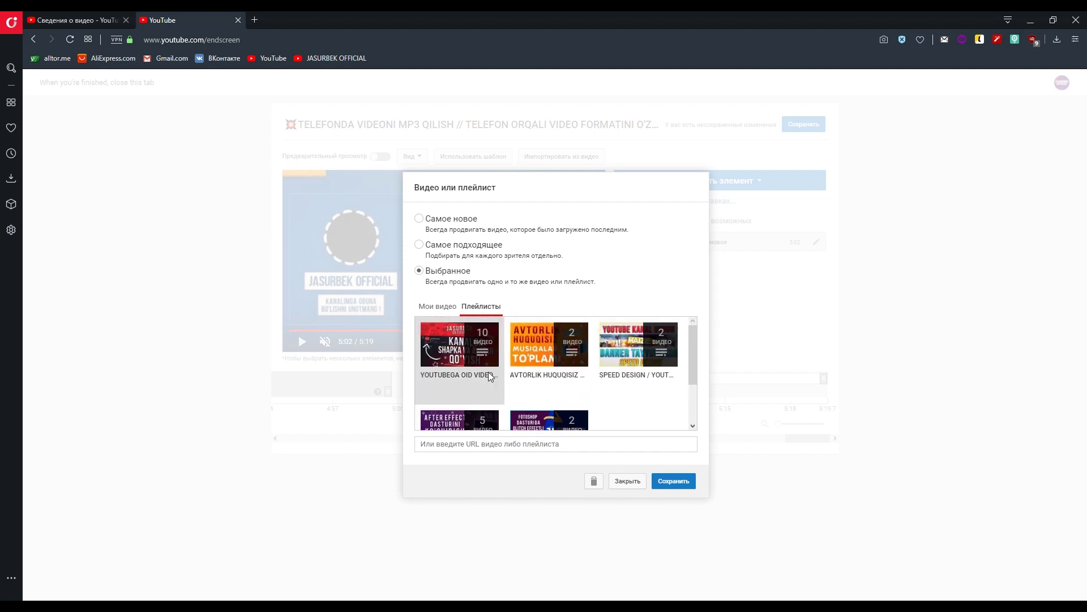
click(443, 307)
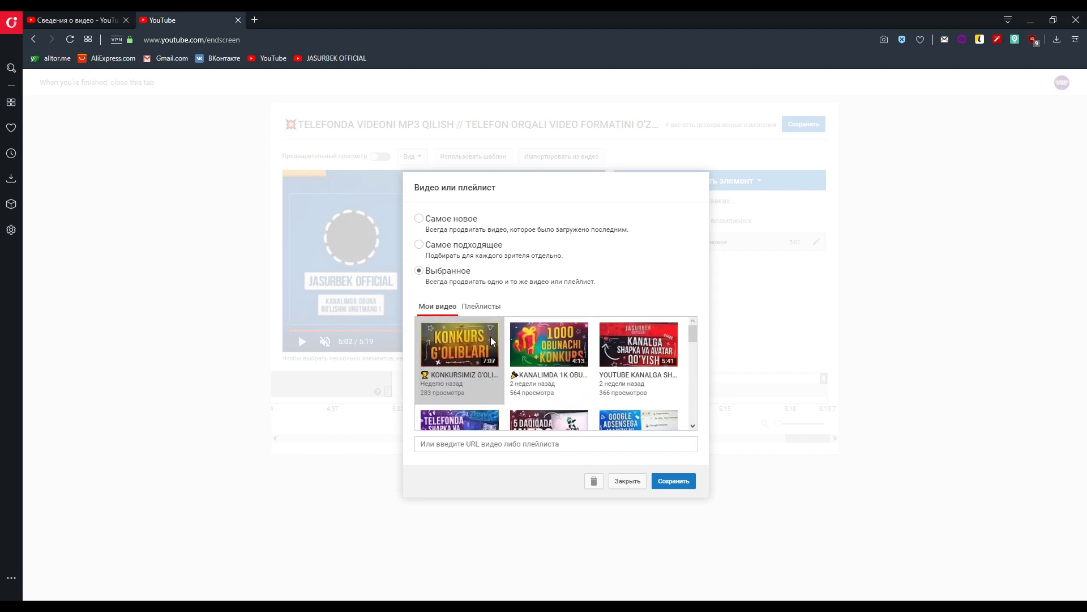
scroll(498, 358, down, 3)
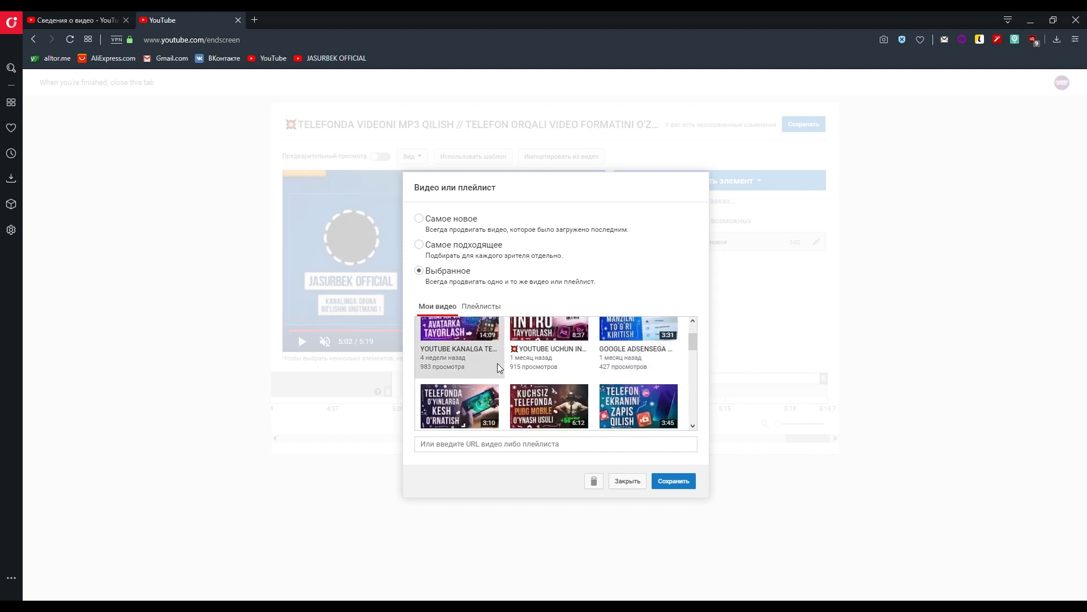
scroll(547, 376, down, 2)
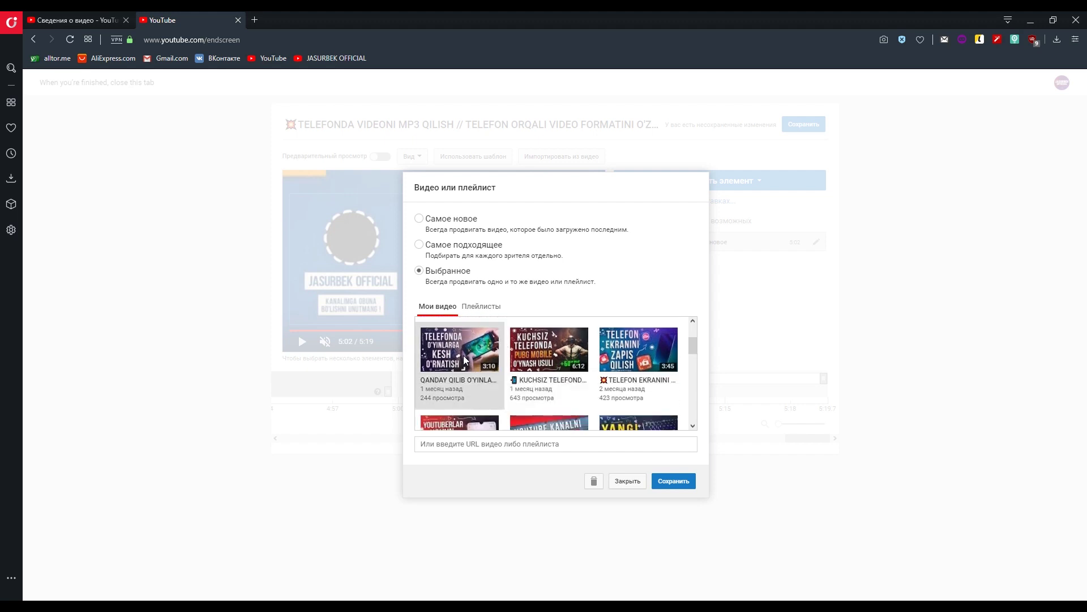
click(427, 351)
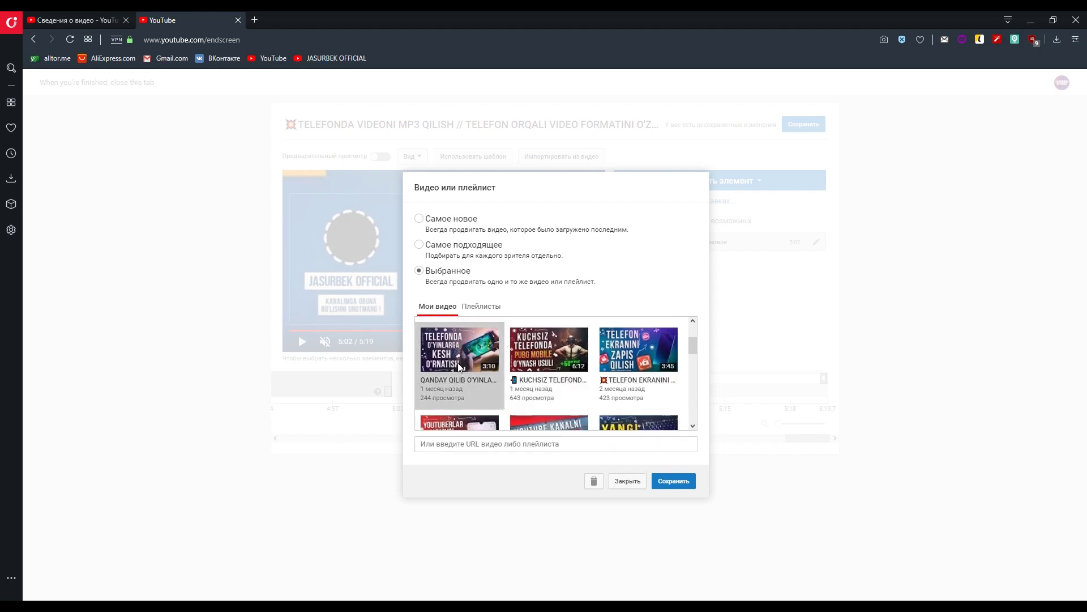
click(678, 482)
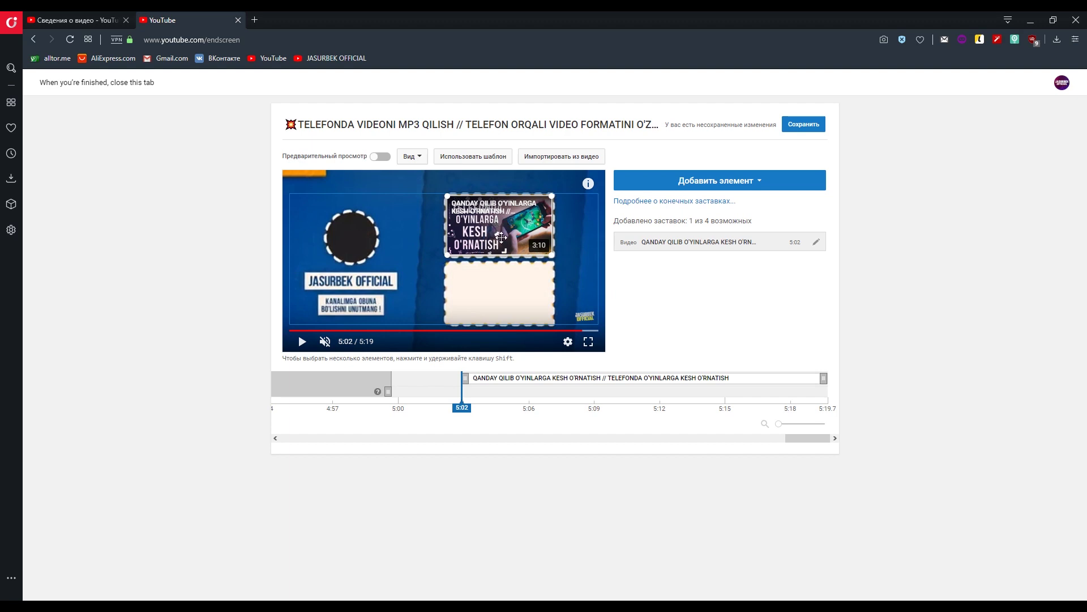
drag(501, 233, 502, 232)
Add a second video element set to "Самое новое" and place it over the lower rectangular frame
click(724, 187)
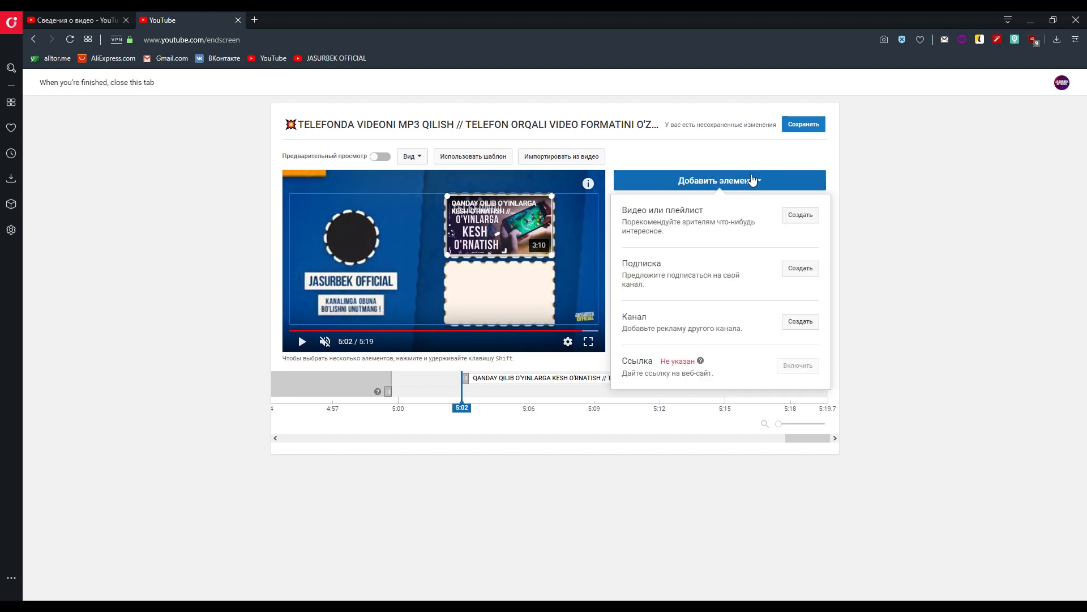
click(800, 216)
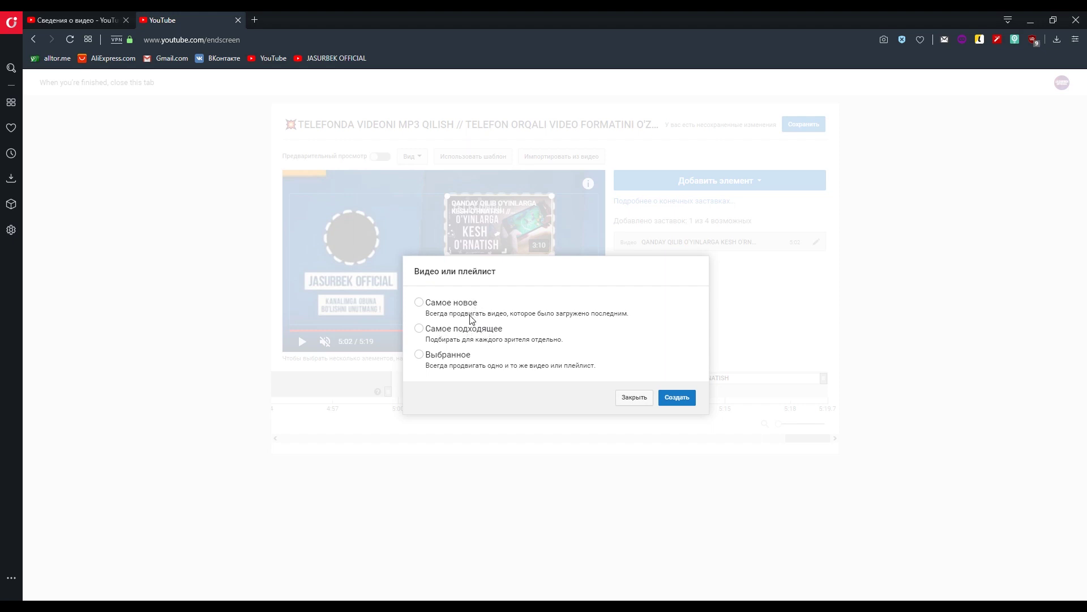
click(455, 303)
click(675, 397)
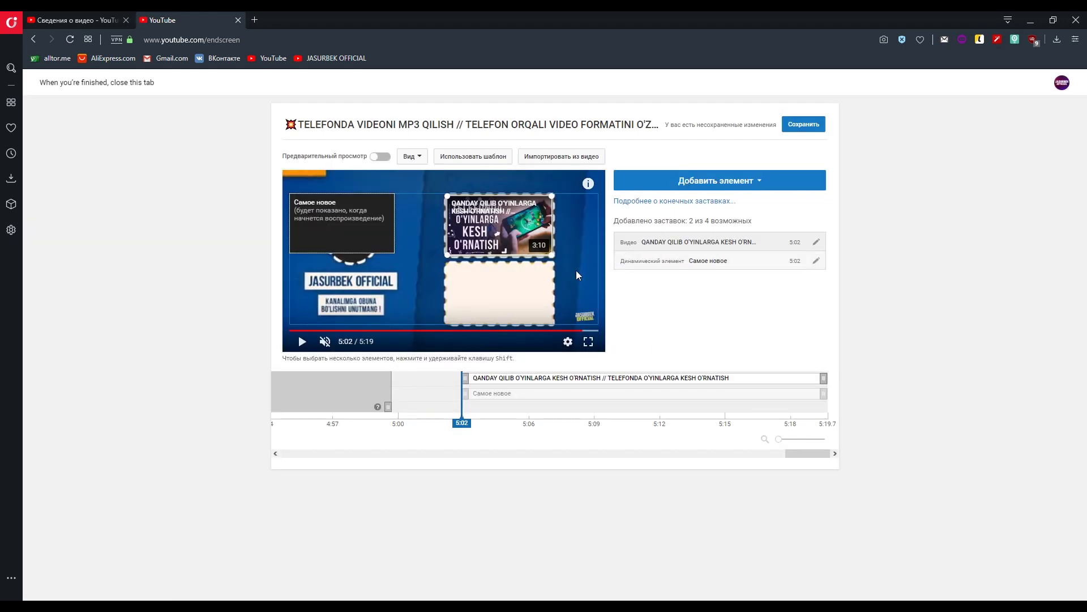
drag(369, 237, 508, 297)
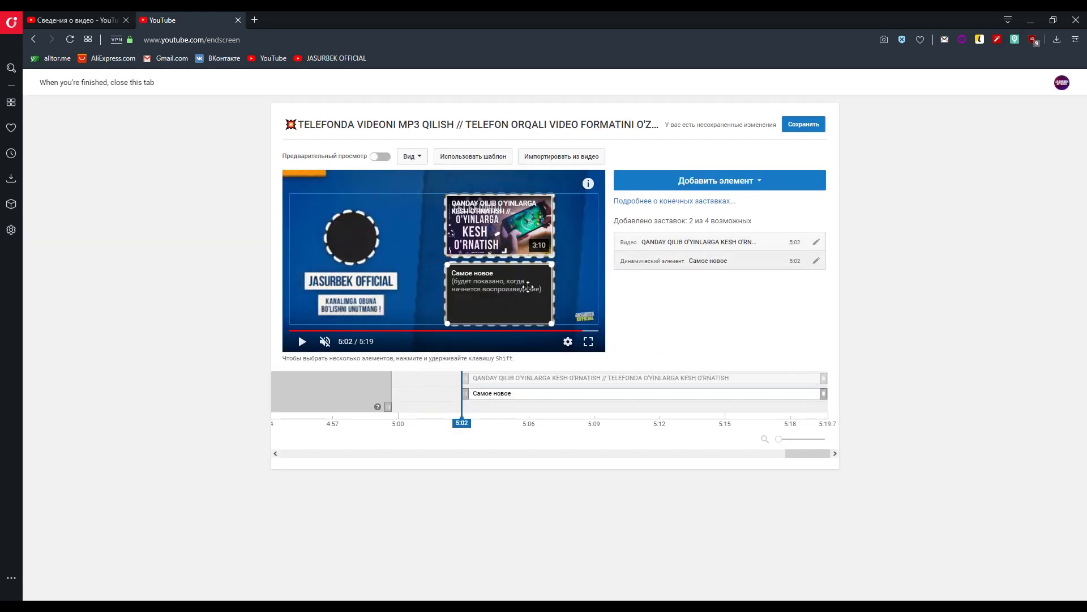
Add a subscription element and place it over the round placeholder above the channel name
click(711, 185)
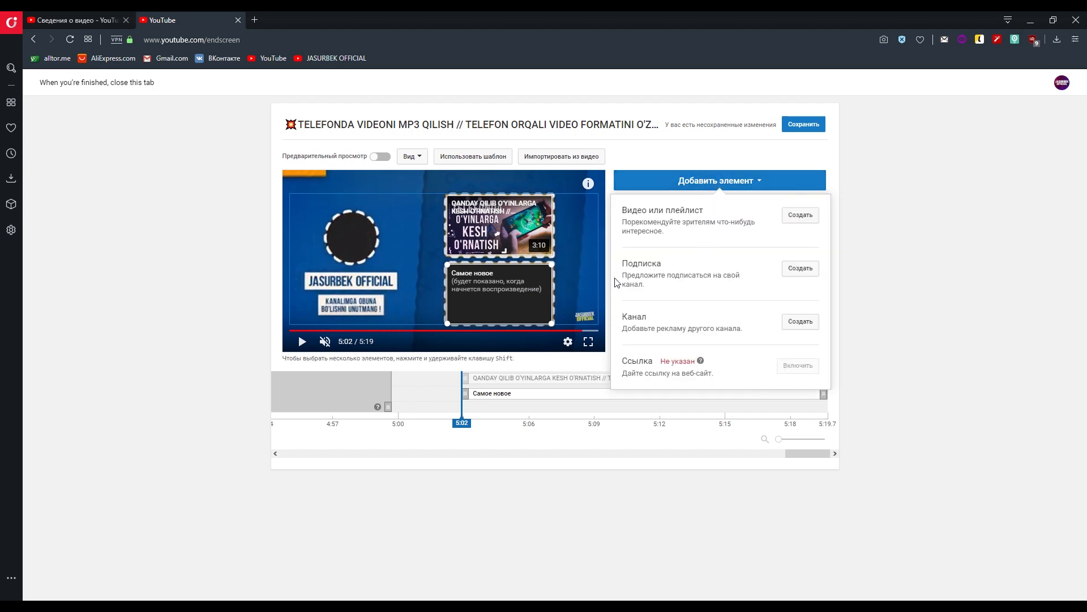
click(796, 272)
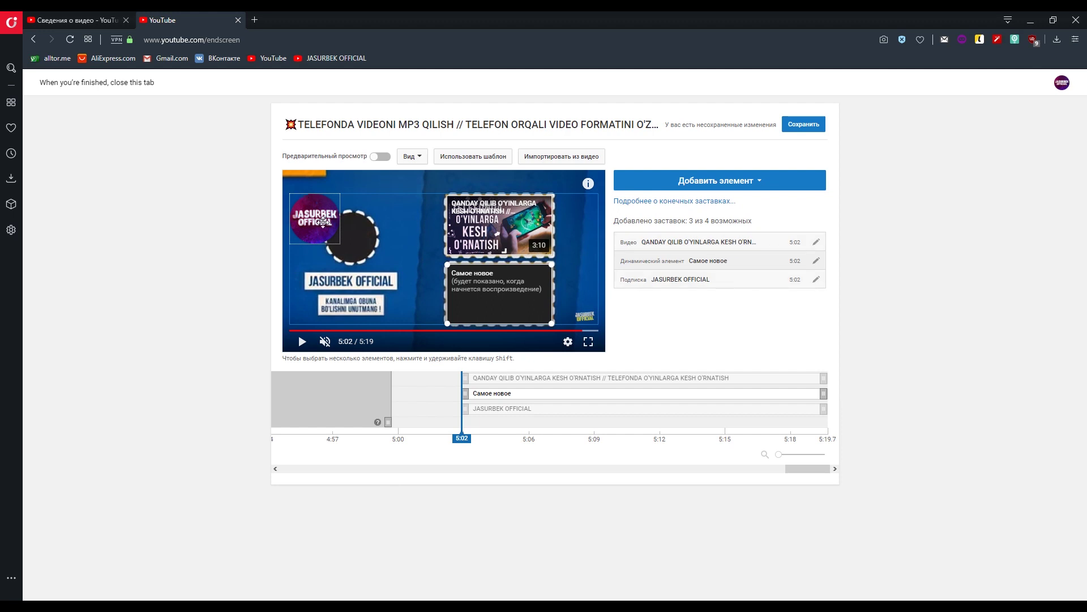
drag(317, 222, 362, 248)
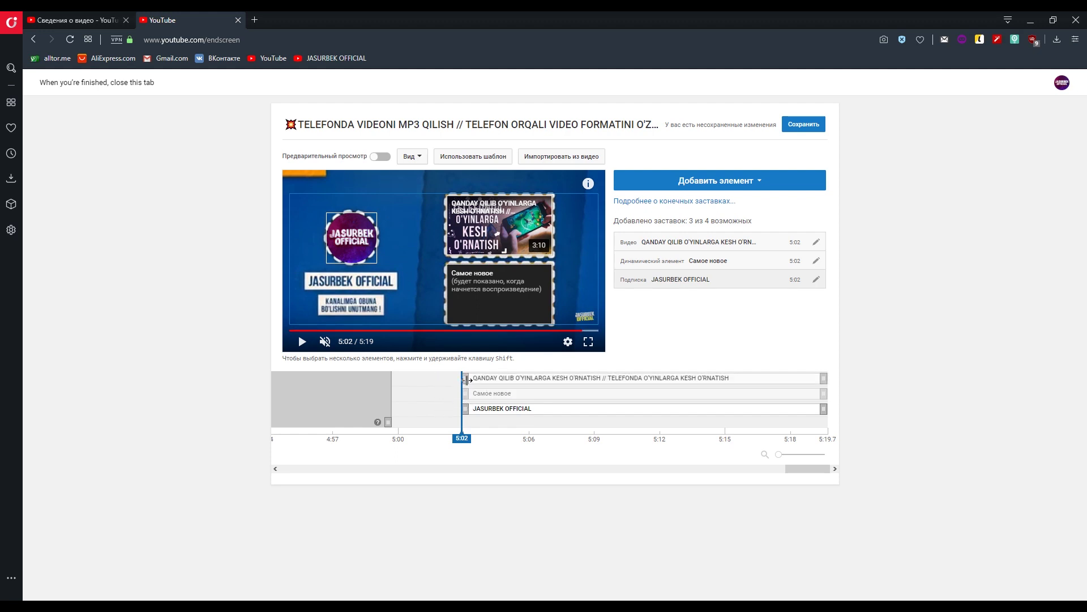
Extend the start of all three end screen elements to 4:59 on the timeline
drag(467, 378, 376, 382)
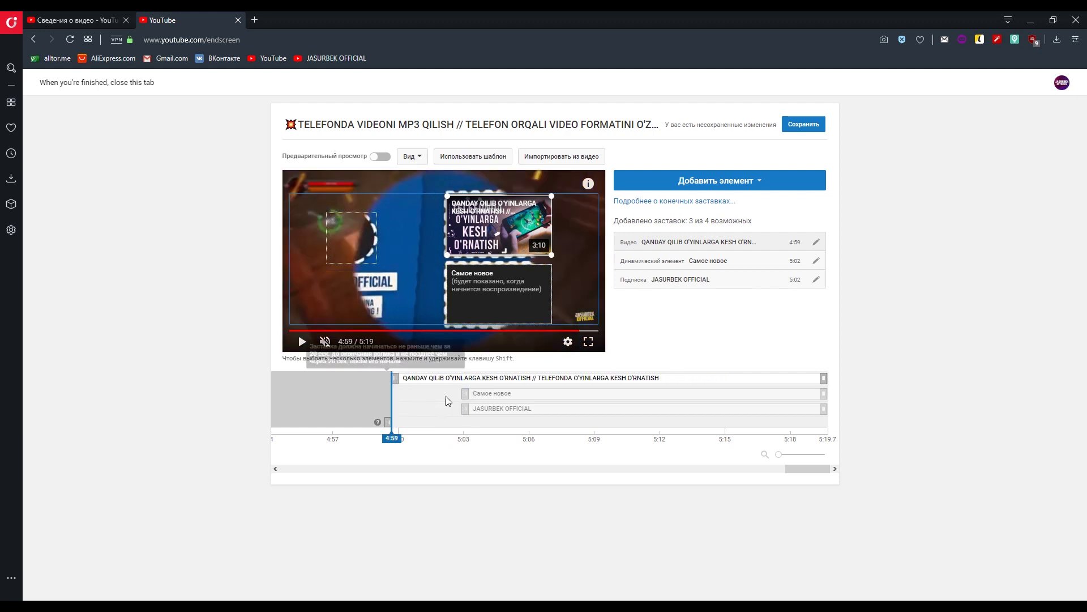
drag(465, 393, 398, 413)
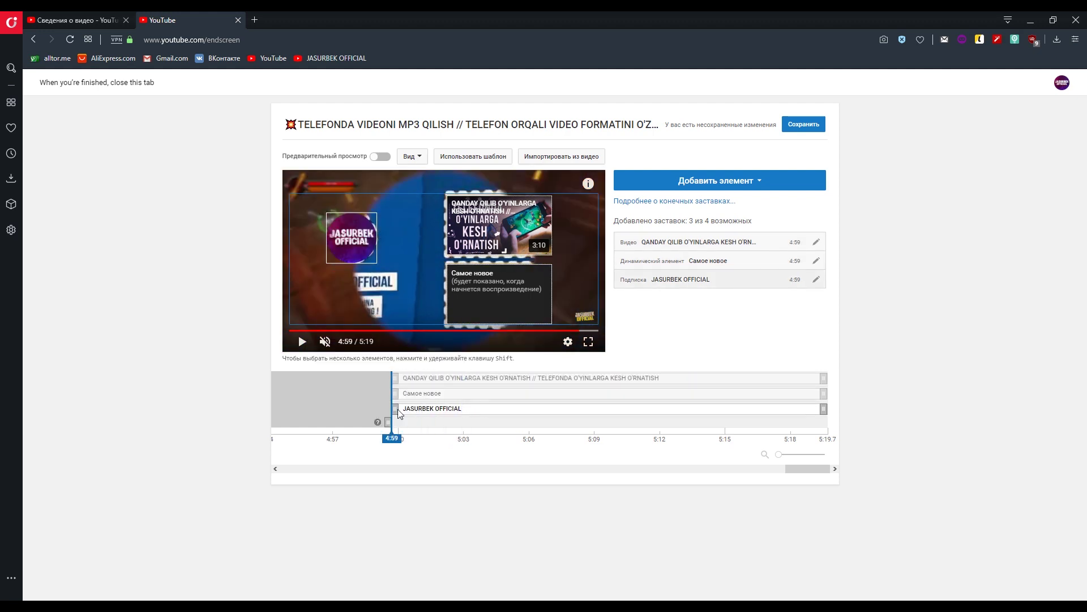
click(403, 393)
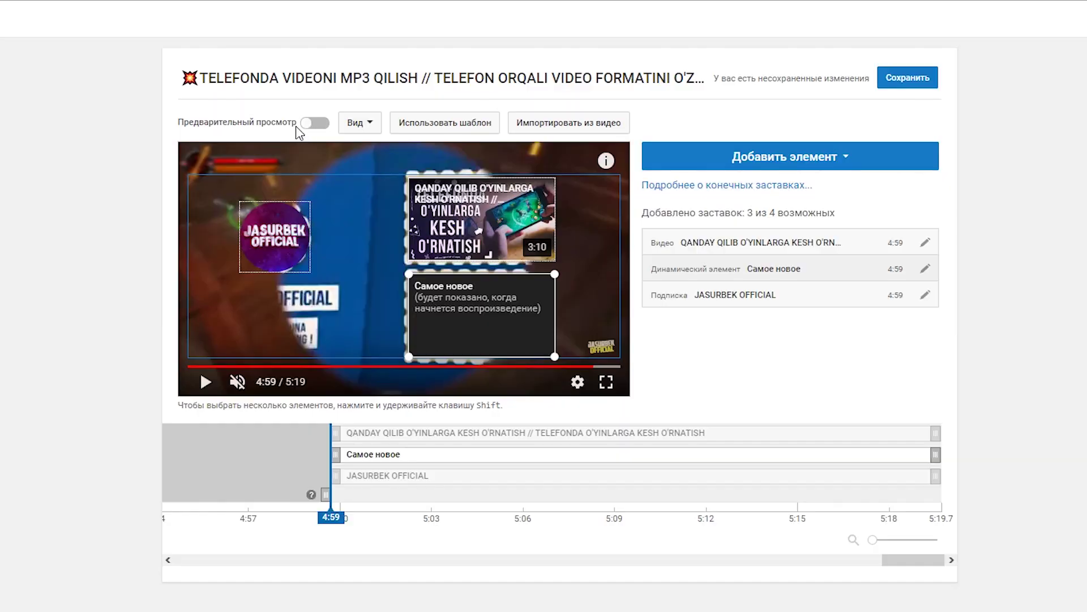
Preview the end screen, pausing playback at 5:12 to check the elements, and turn the preview off
click(315, 125)
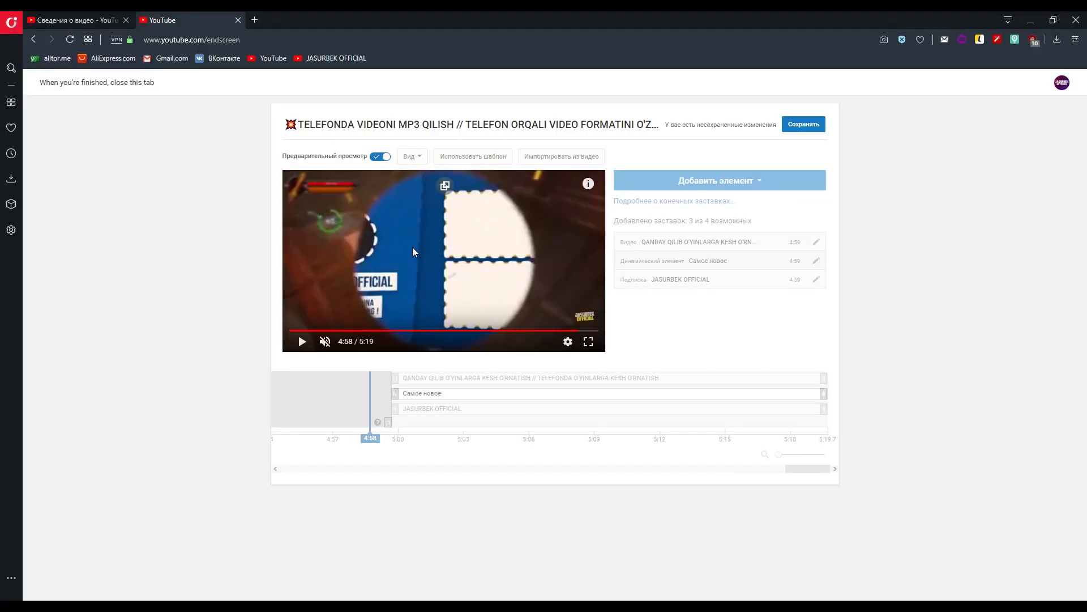
click(412, 247)
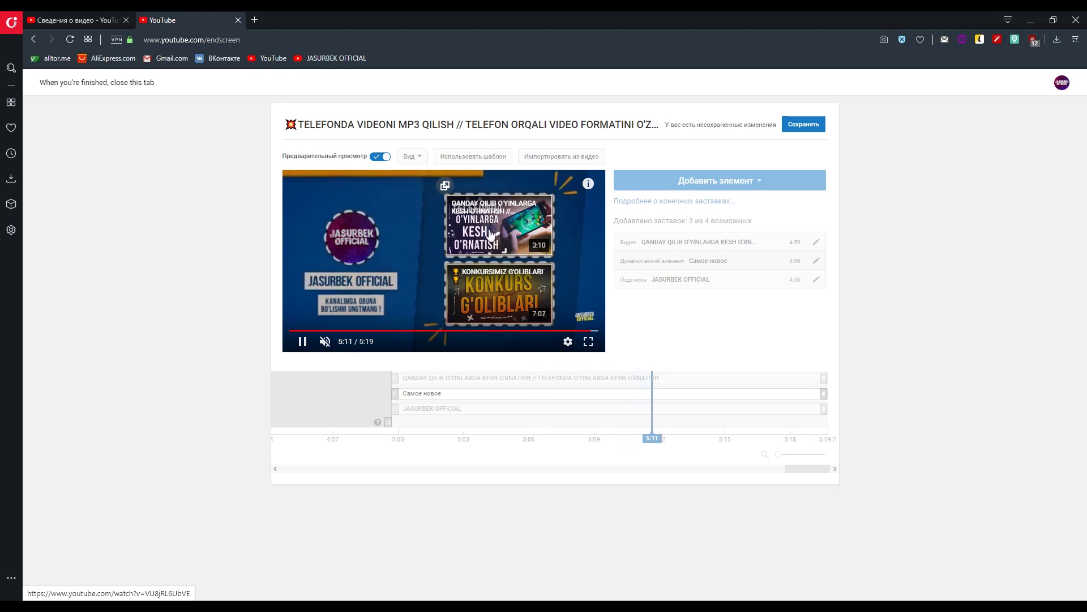
click(302, 341)
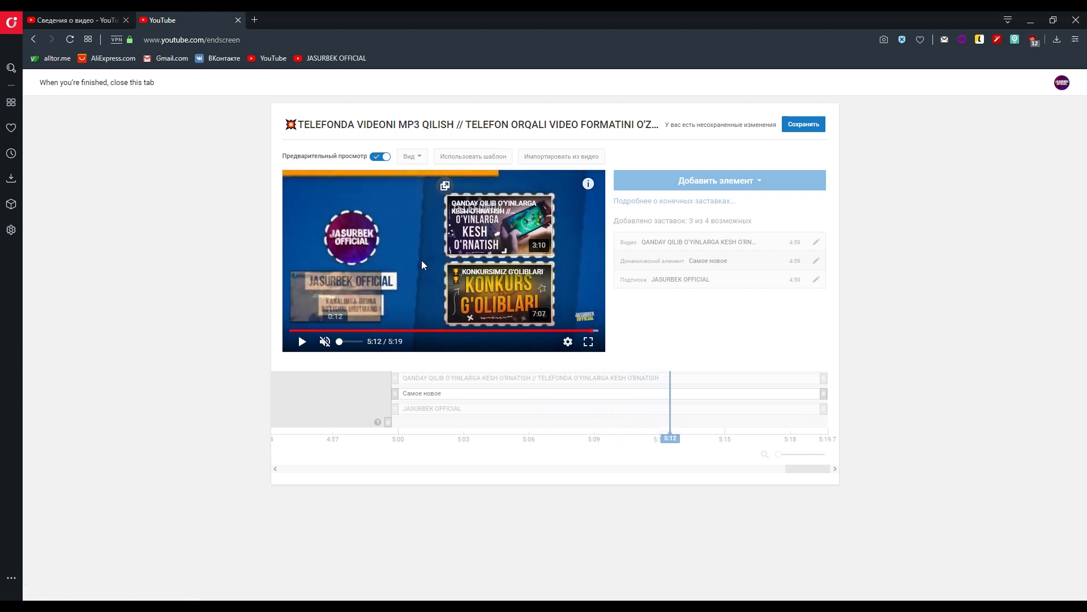
mouse_move(349, 236)
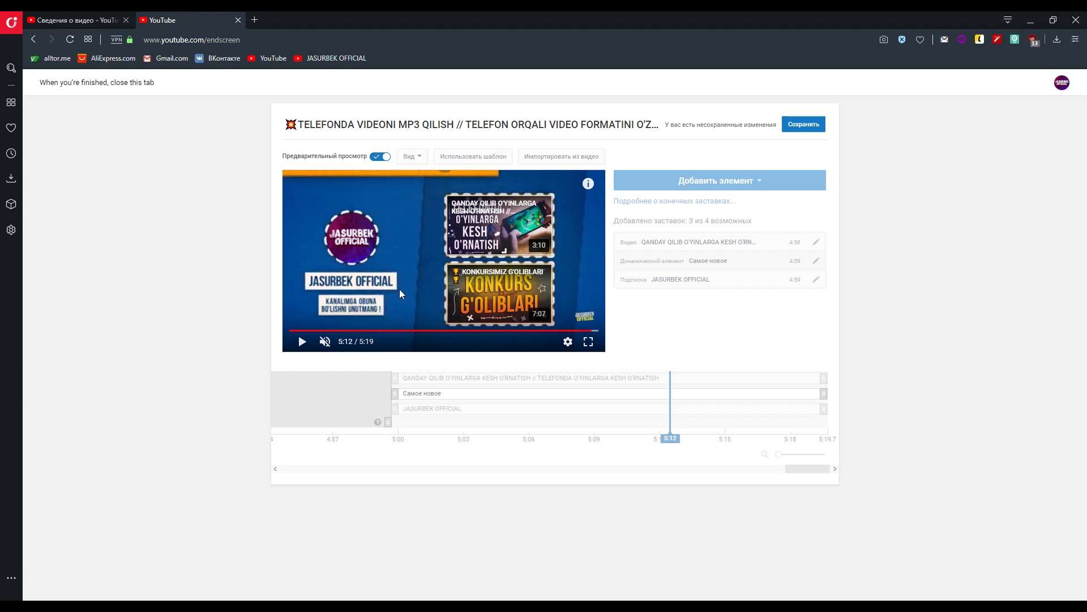
click(380, 158)
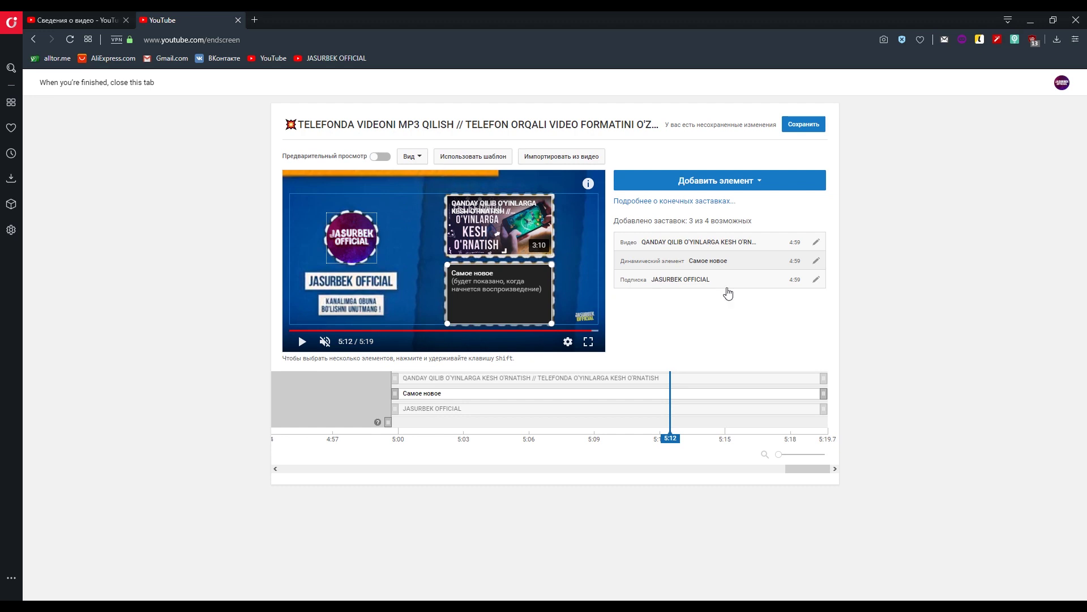
Delete both video elements and the subscription element from the end screen
click(818, 244)
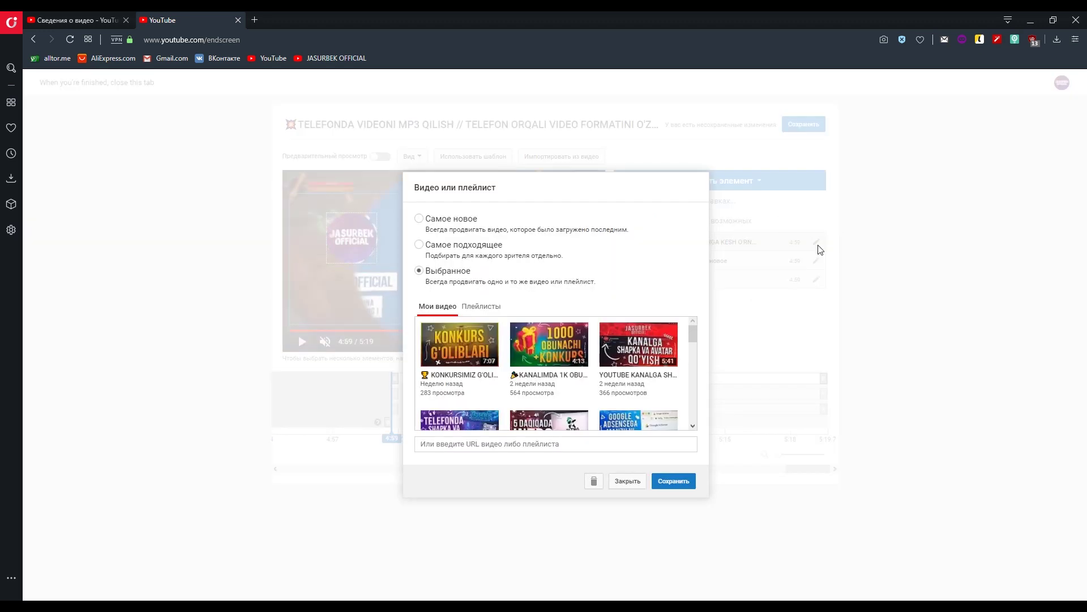
click(593, 482)
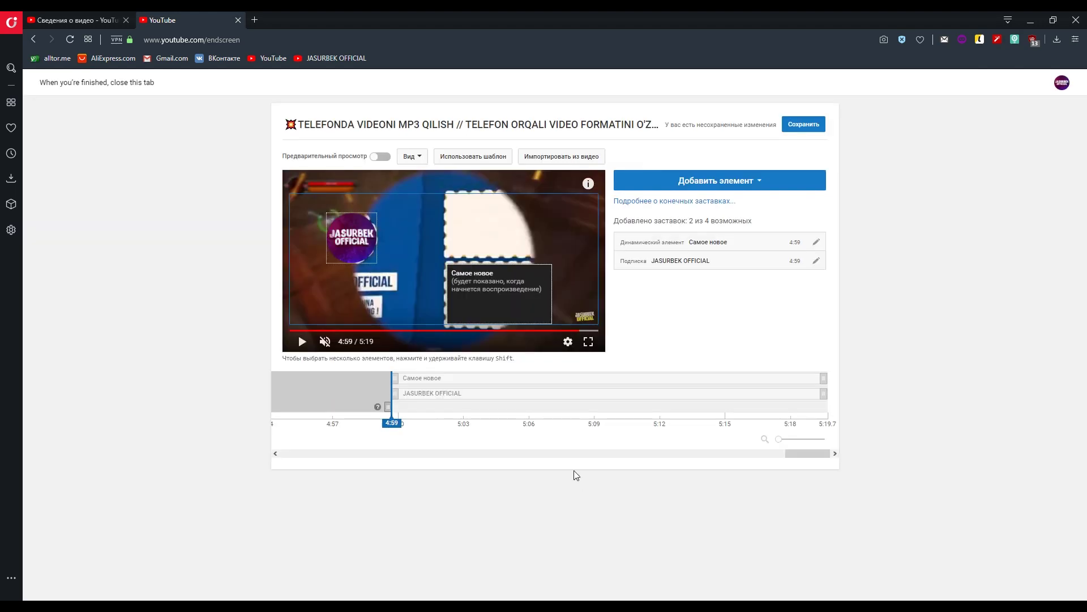
click(816, 242)
click(594, 397)
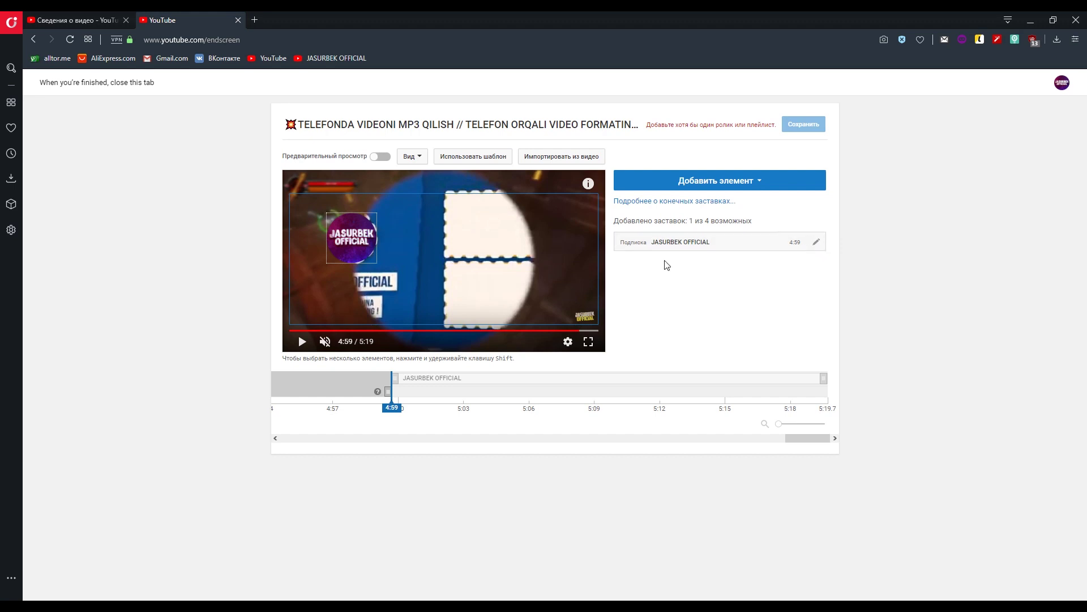
click(816, 243)
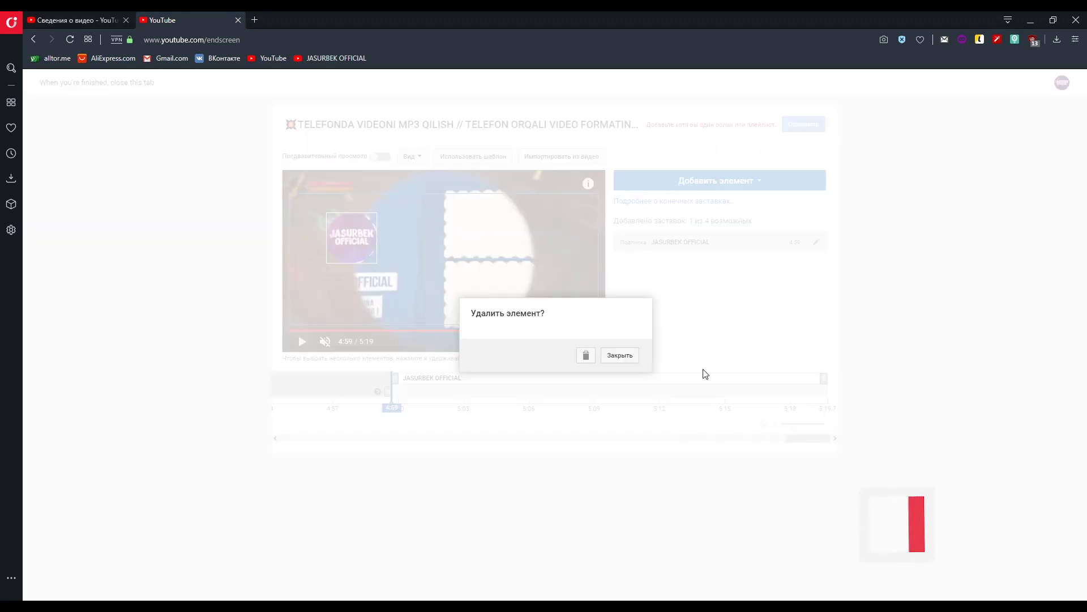
click(586, 357)
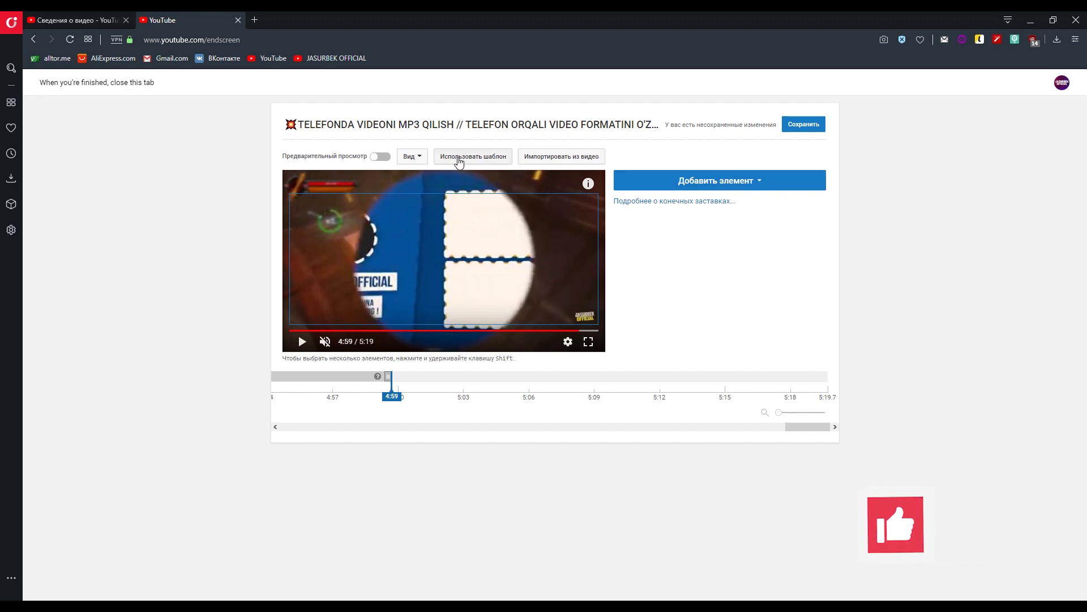
Show the grid over the video frame and hide it again
click(419, 163)
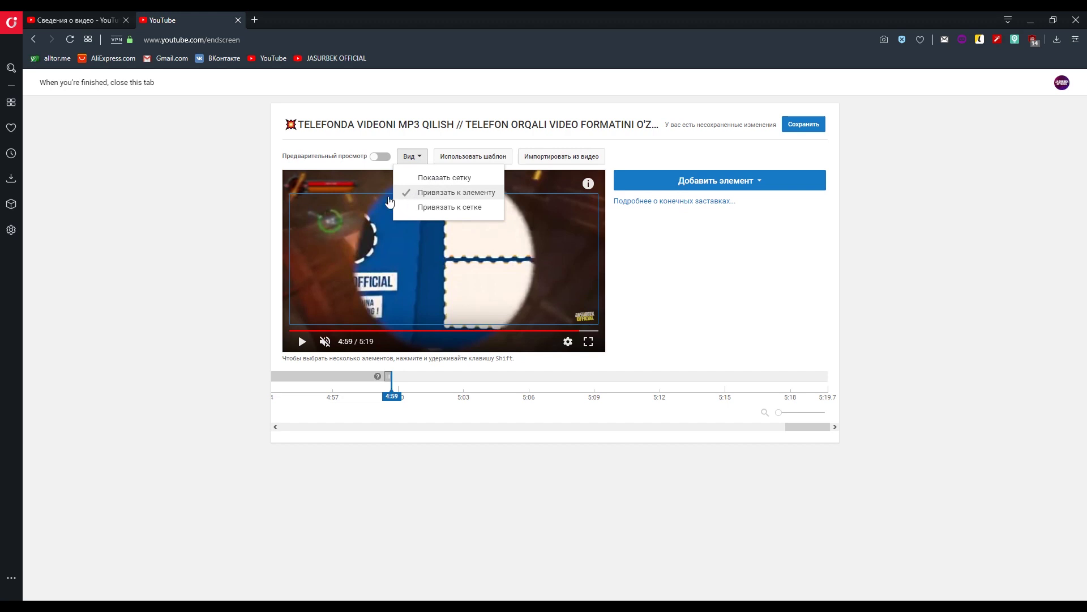
click(425, 179)
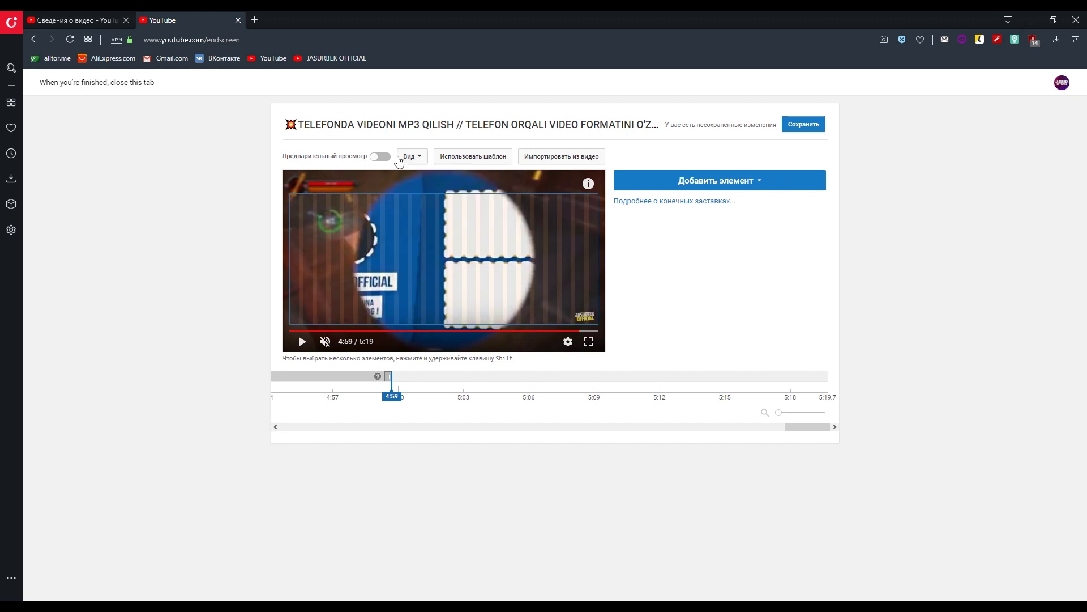
click(412, 158)
click(423, 179)
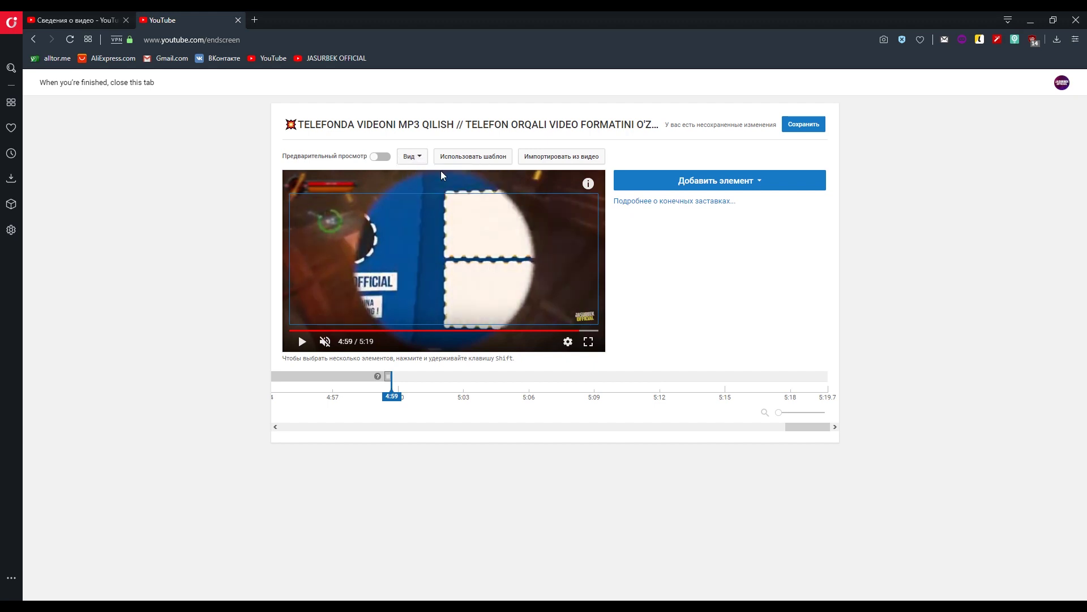
click(410, 158)
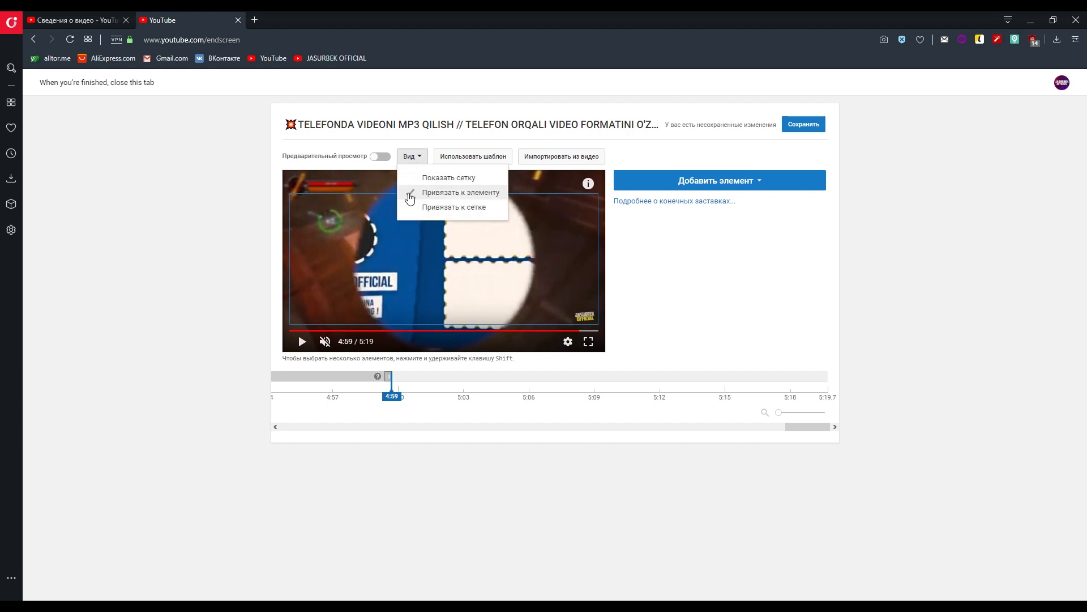
click(389, 171)
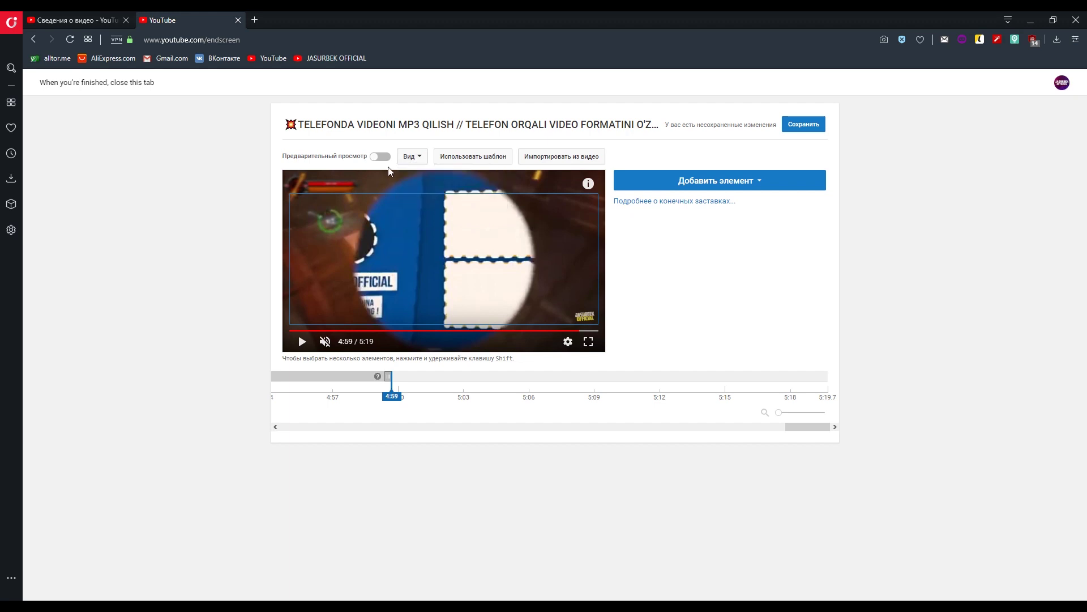
Apply the YouTube end screen template with a subscription circle at the lower left and two video elements beside it
click(461, 162)
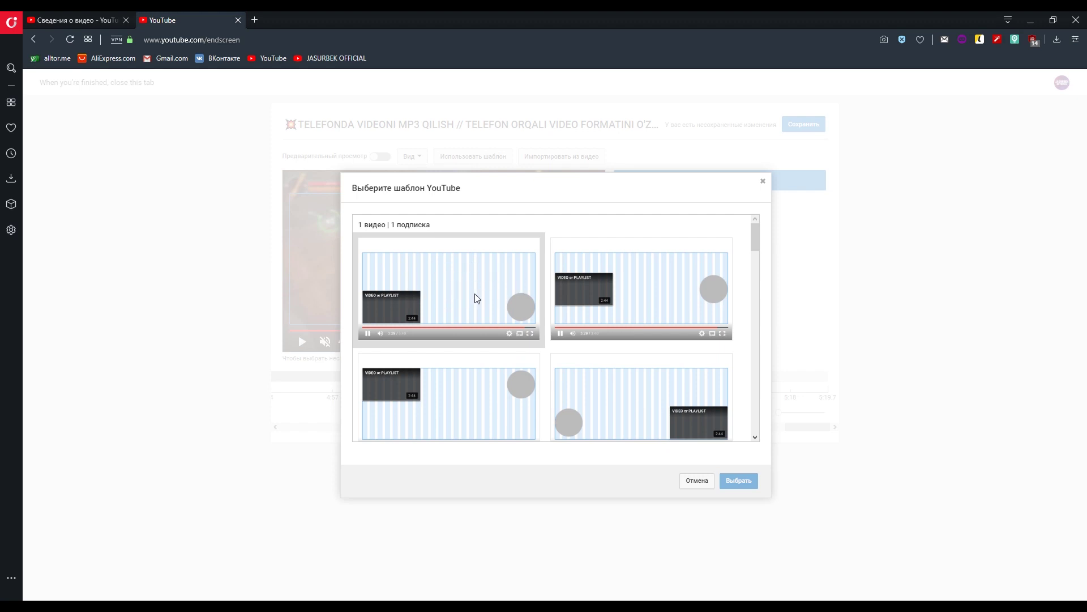
scroll(607, 300, down, 1)
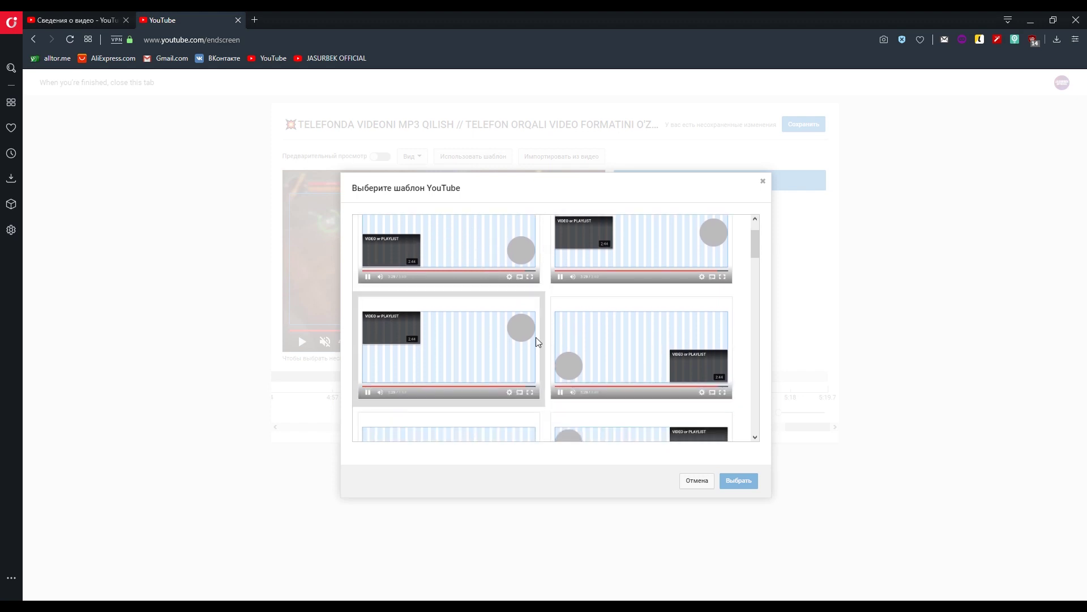
scroll(563, 340, down, 2)
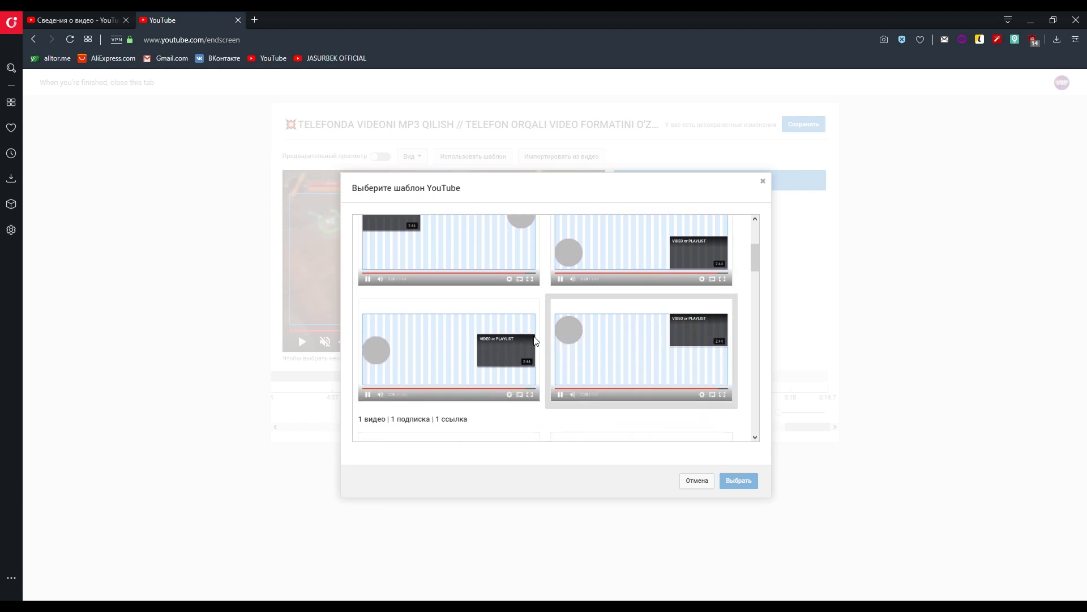
scroll(625, 347, down, 2)
scroll(571, 329, down, 6)
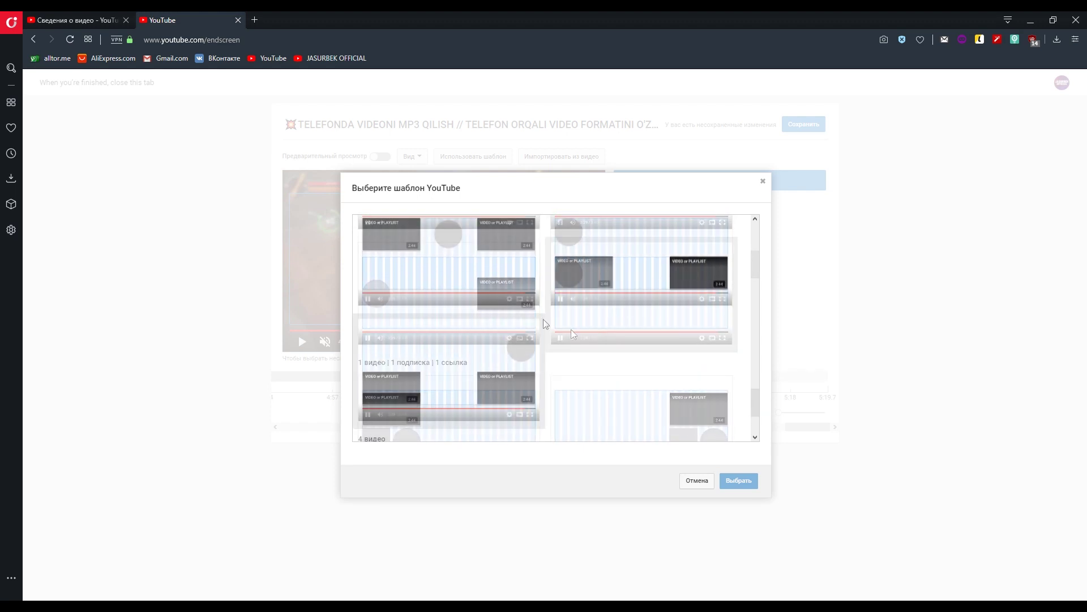
scroll(603, 347, up, 1)
scroll(631, 317, up, 2)
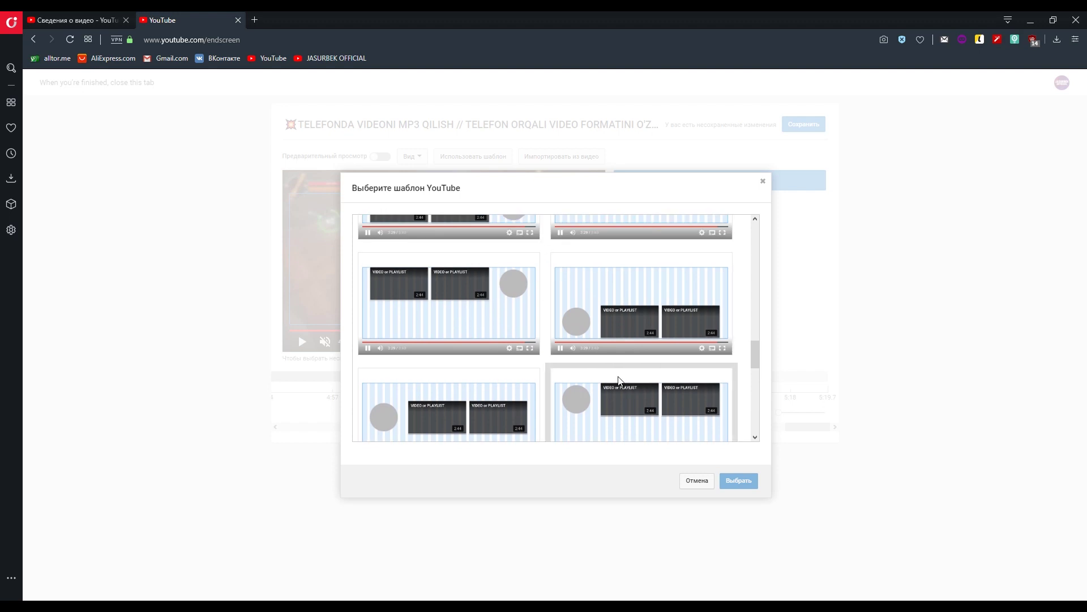
click(620, 312)
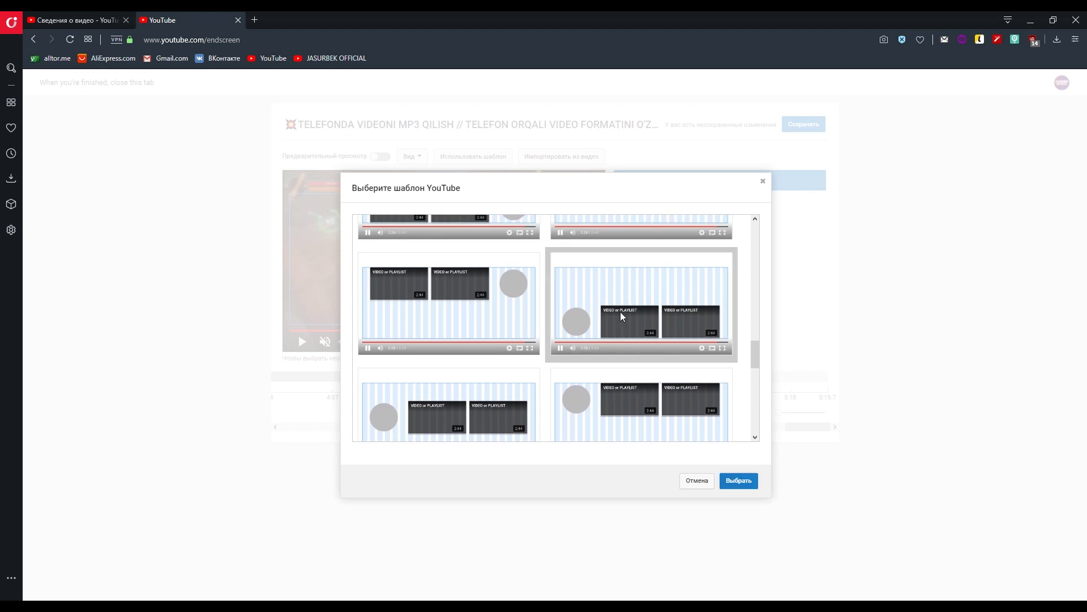
click(739, 480)
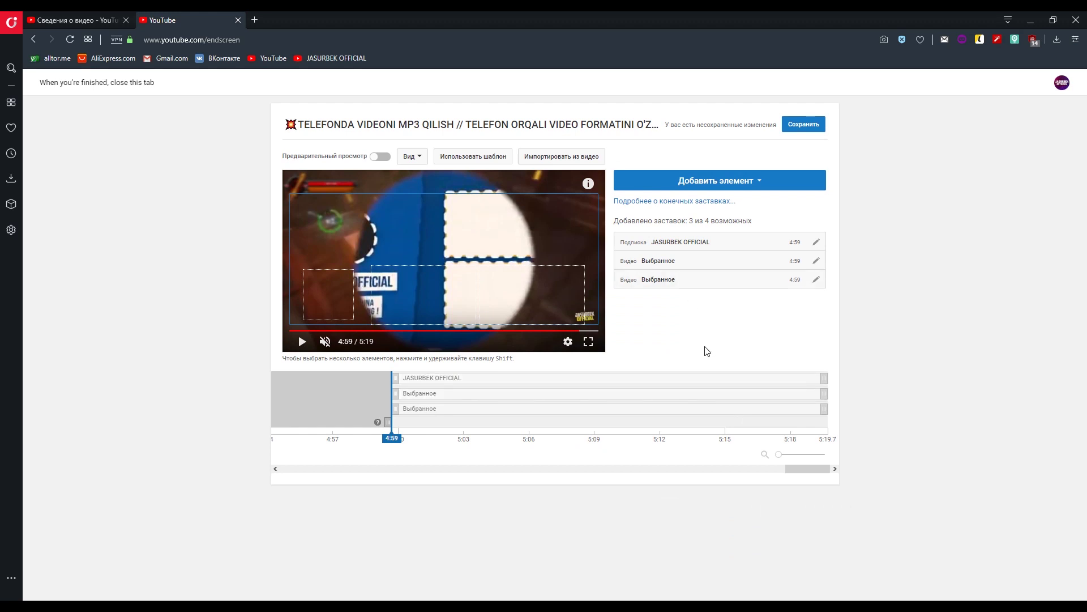
Place the template's subscription and two video elements over their matching placeholders and shift their shared start slightly later on the timeline
click(416, 425)
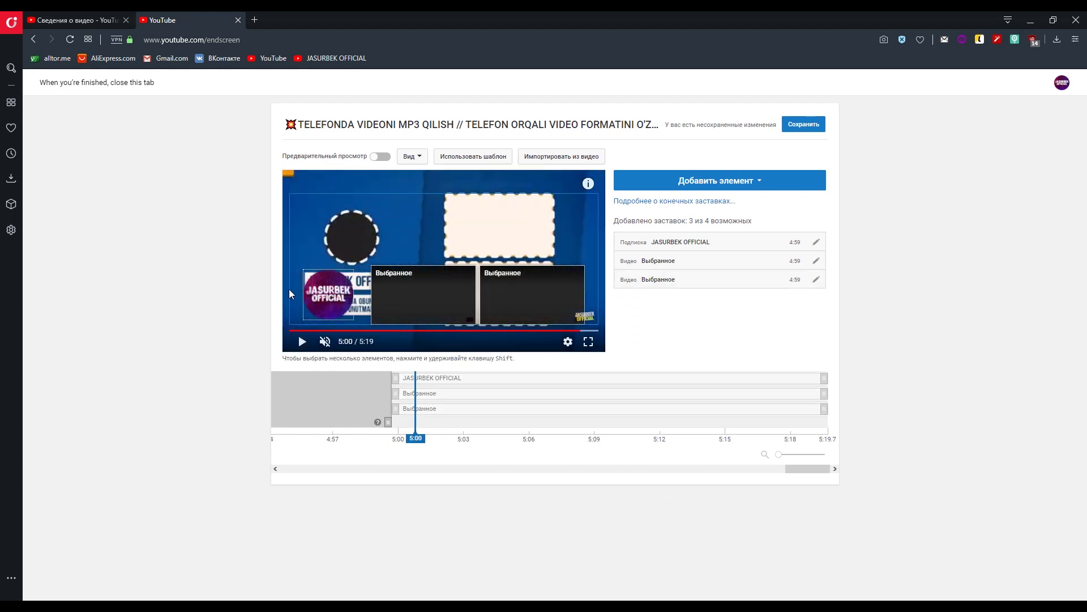
drag(329, 301, 361, 258)
drag(395, 382, 401, 409)
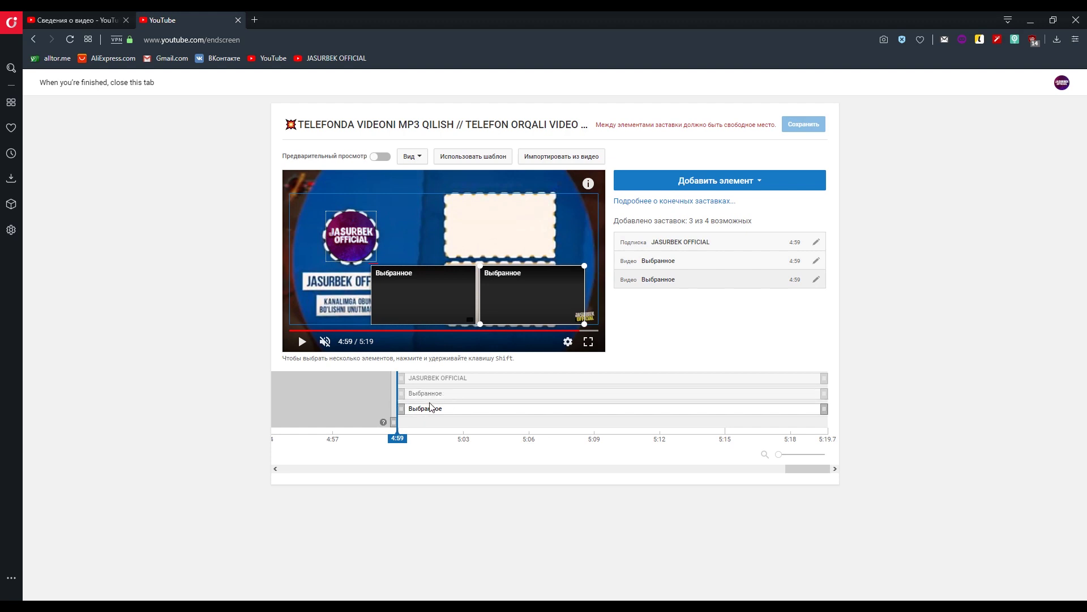
drag(408, 300, 489, 234)
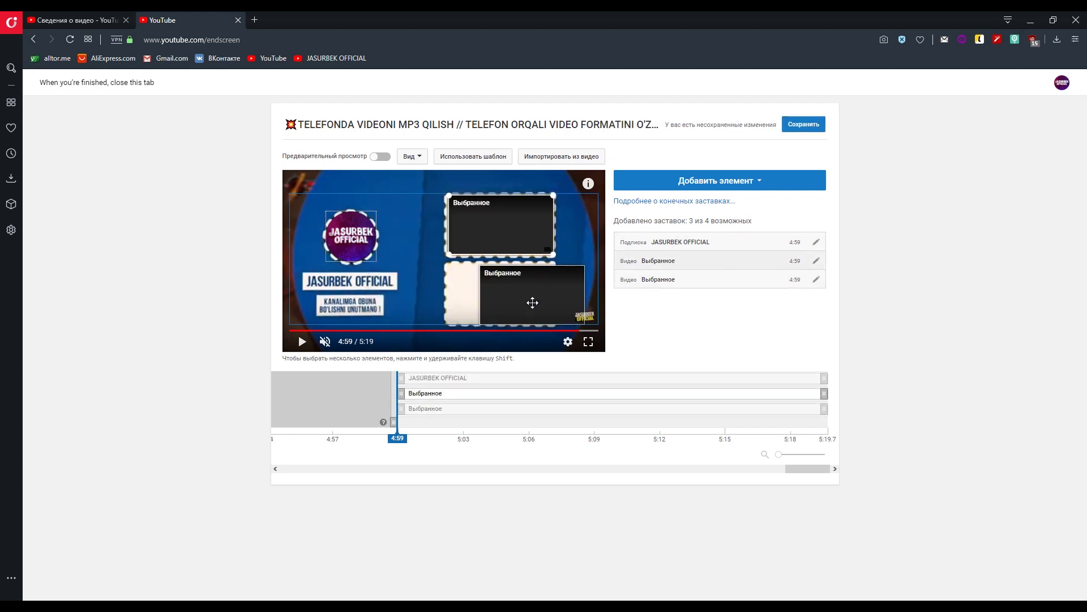
drag(538, 297, 498, 288)
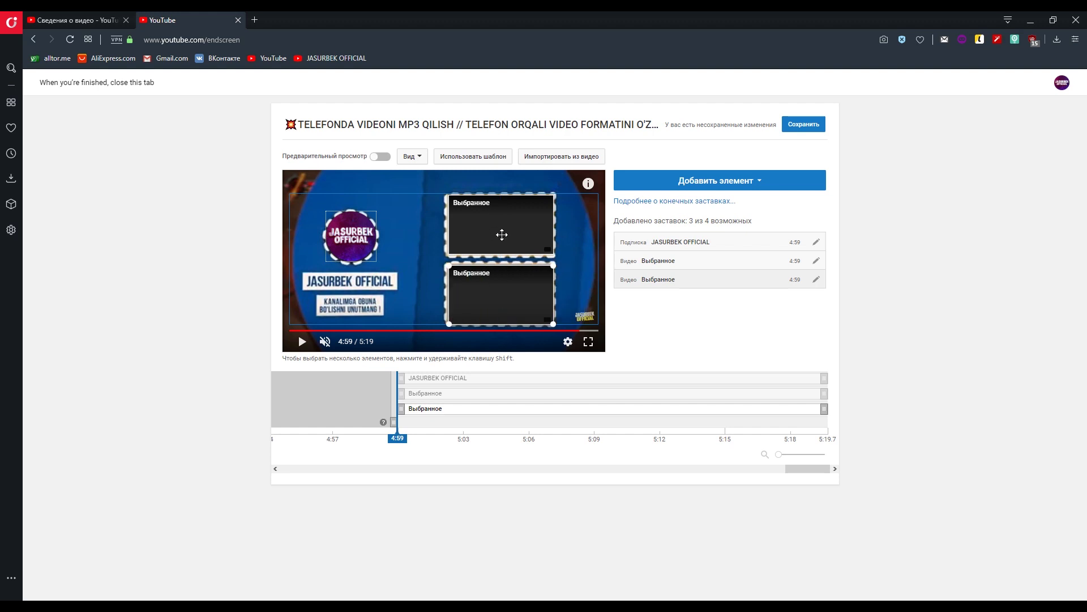
Set the upper video element to "Самое новое" and the lower one to "Самое подходящее"
click(817, 268)
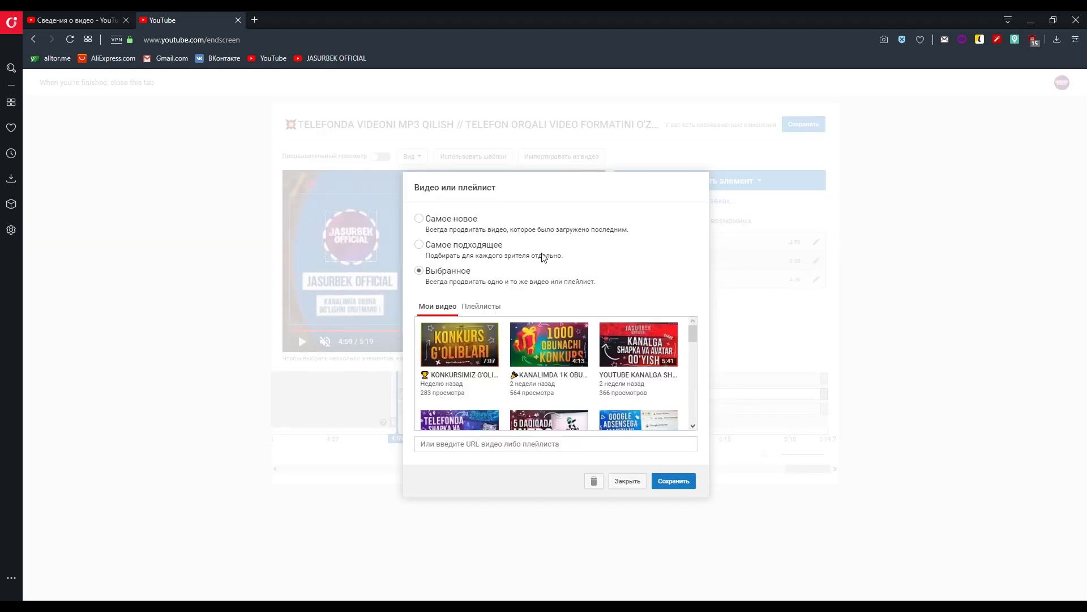
click(450, 231)
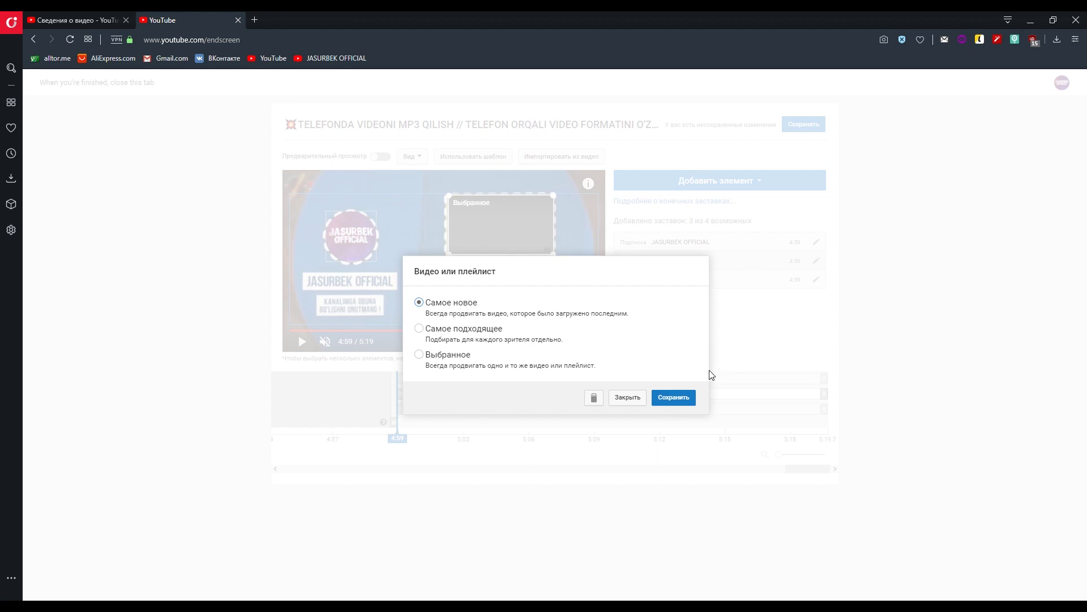
click(676, 398)
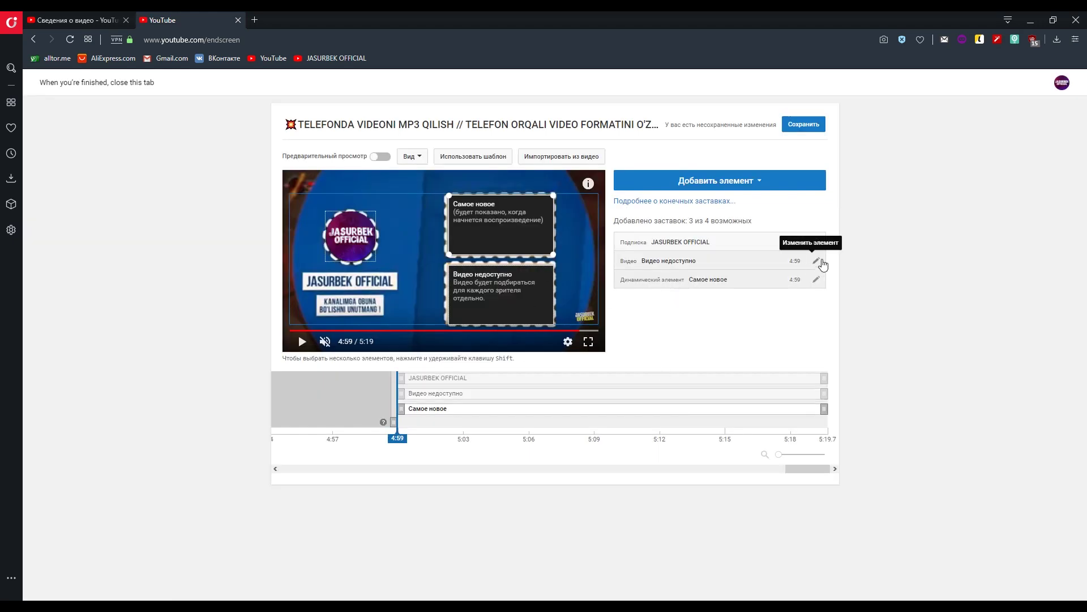
click(816, 260)
click(490, 251)
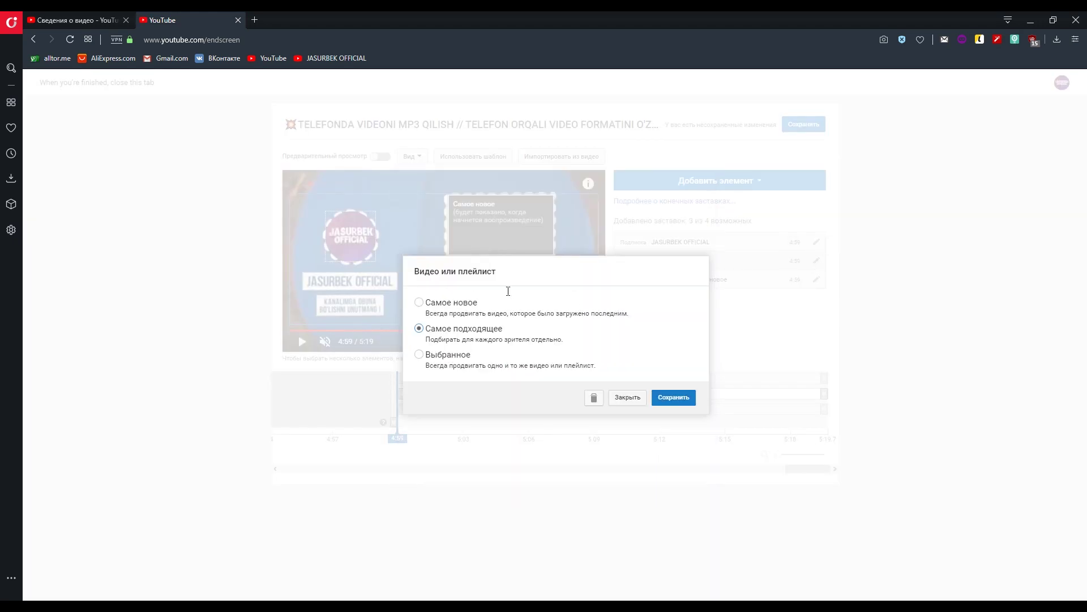
click(664, 396)
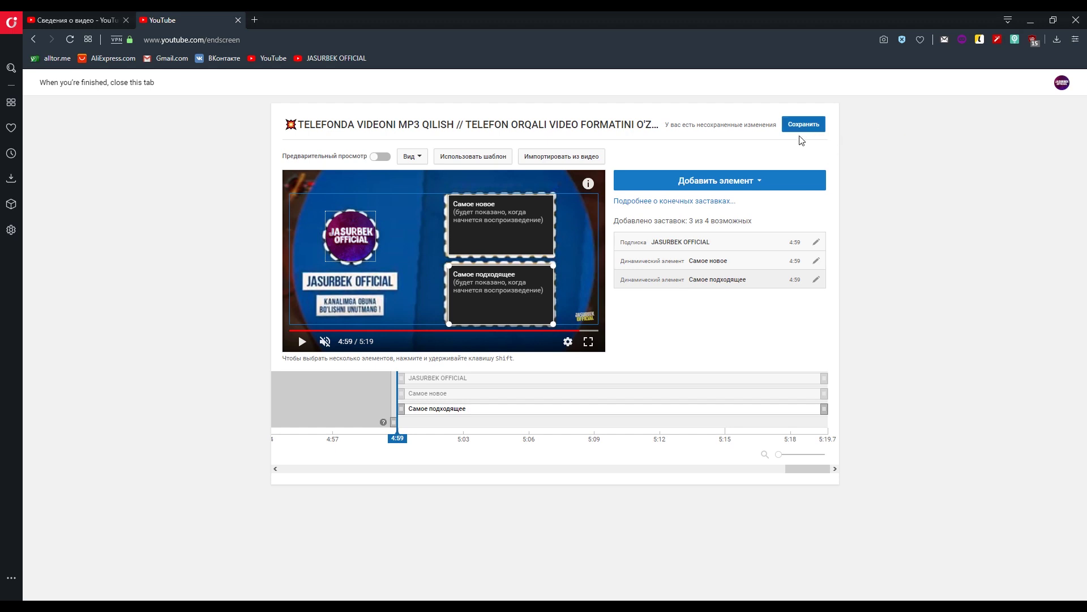
Save the end screen and preview it, pausing playback at 5:02
click(816, 128)
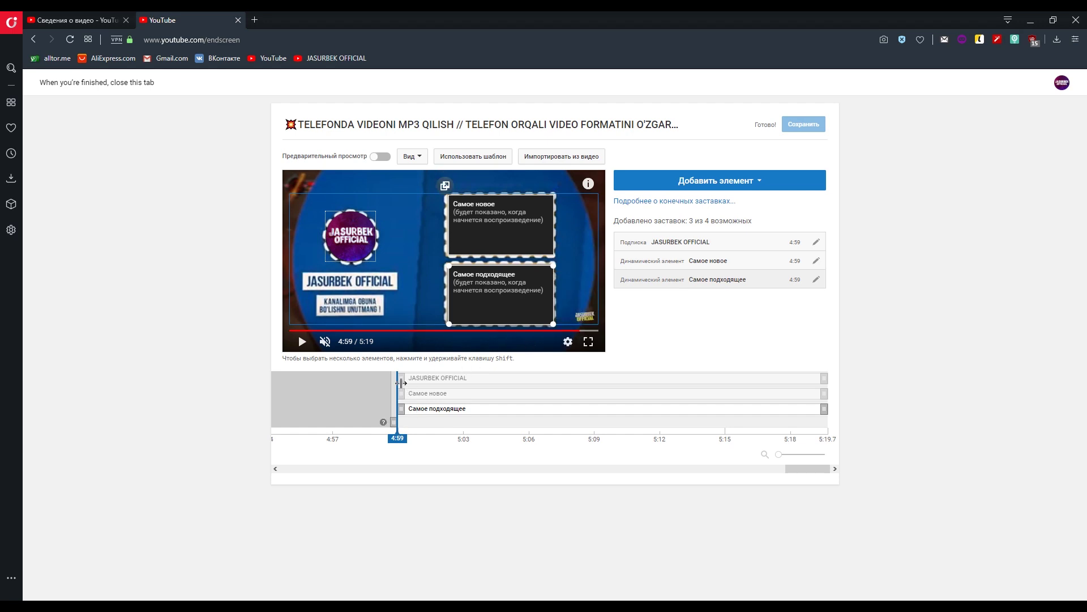
click(379, 157)
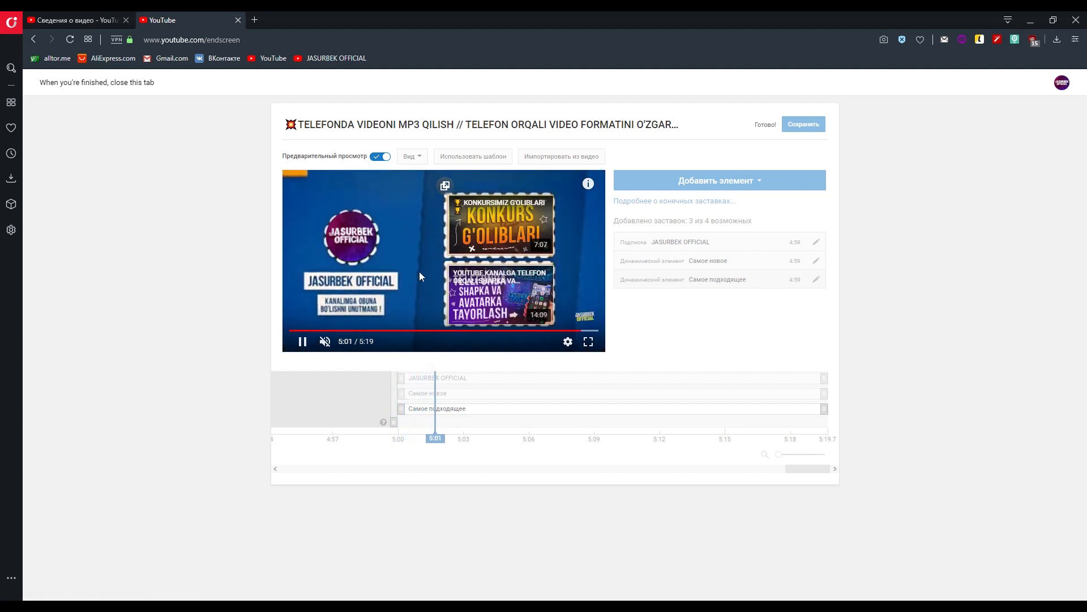
click(416, 300)
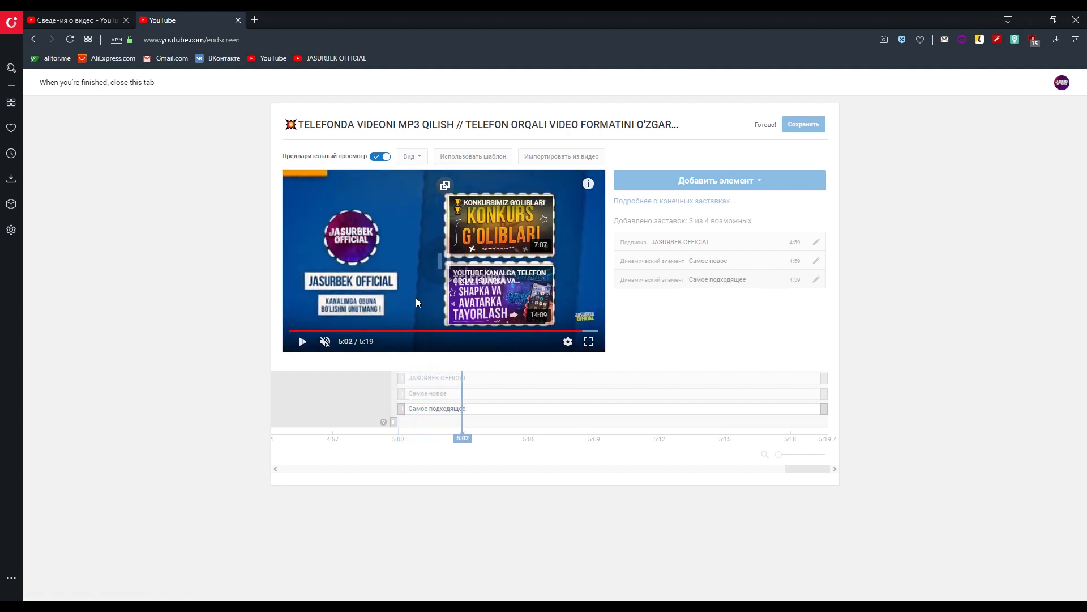